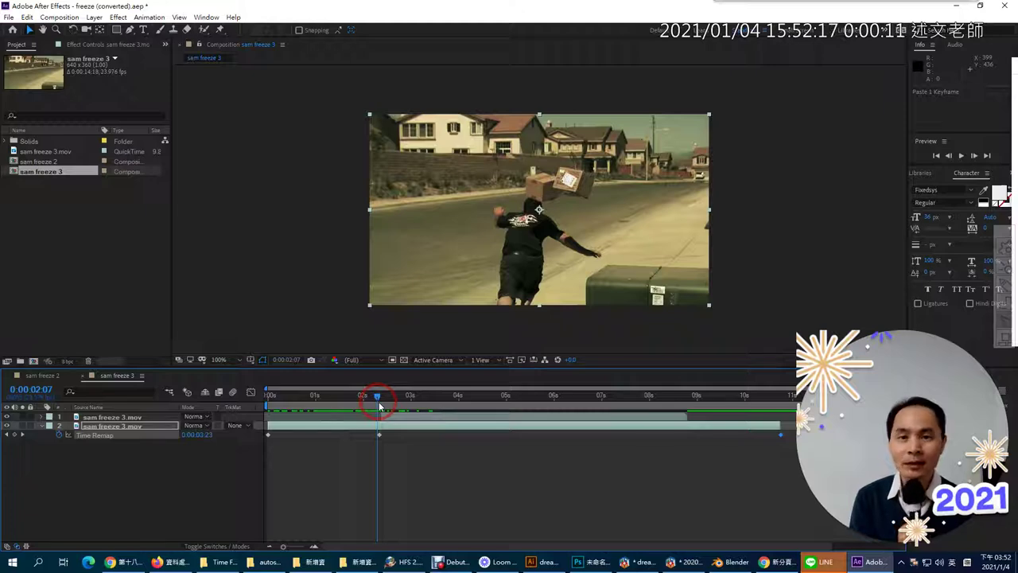
Move the playhead to 0:00:02:14, where the second man stands at the right edge of the frame
{"action": "left_click_drag", "start_coordinate": [380, 406], "coordinate": [395, 405]}
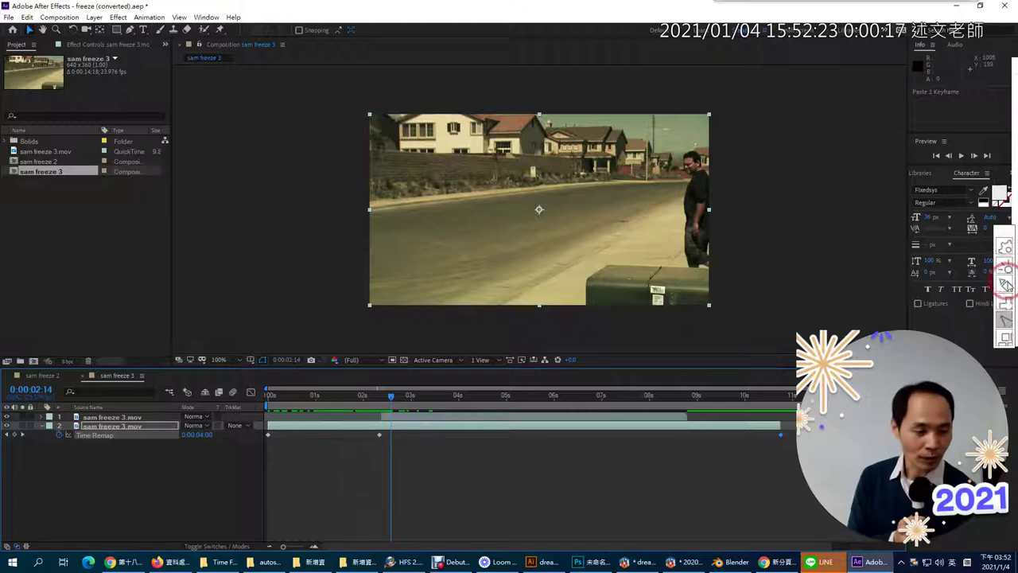
{"action": "mouse_move", "coordinate": [698, 143]}
{"action": "left_mouse_down"}
{"action": "mouse_move", "coordinate": [669, 148]}
{"action": "mouse_move", "coordinate": [670, 277]}
{"action": "mouse_move", "coordinate": [718, 286]}
{"action": "left_mouse_up"}
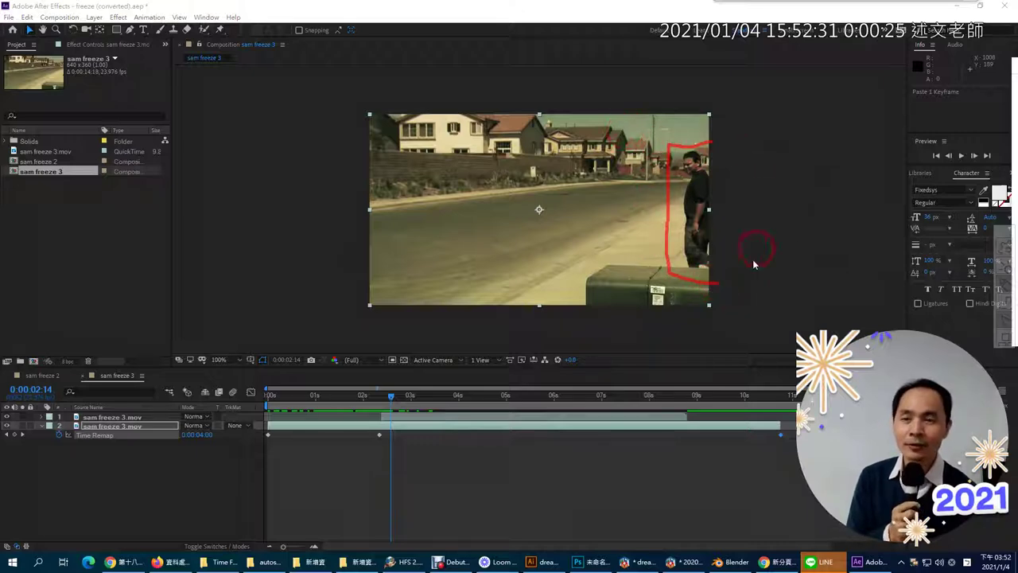
{"action": "mouse_move", "coordinate": [666, 169]}
{"action": "left_mouse_down"}
{"action": "mouse_move", "coordinate": [681, 208]}
{"action": "mouse_move", "coordinate": [695, 167]}
{"action": "left_mouse_up"}
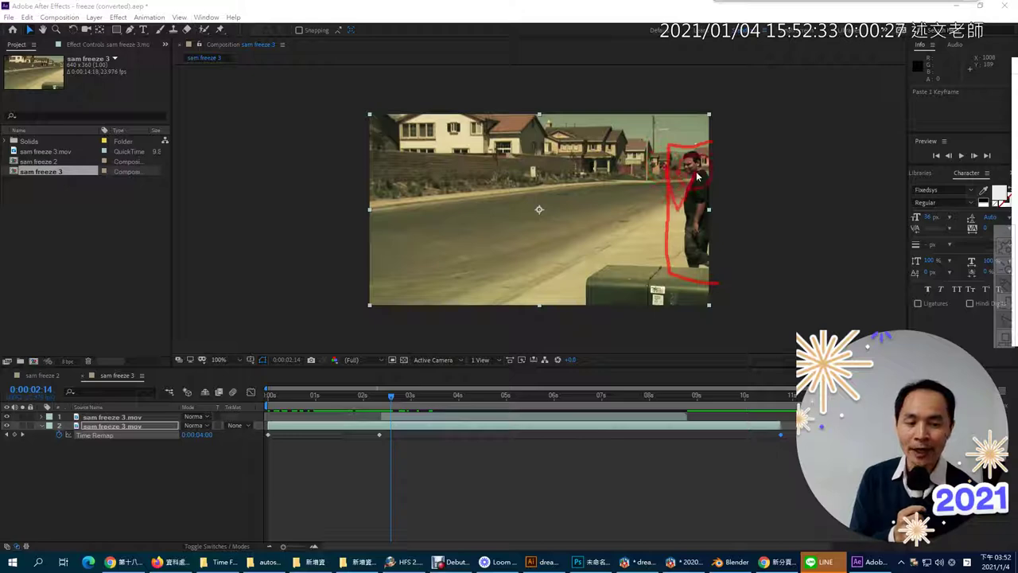
{"action": "left_click_drag", "start_coordinate": [605, 135], "coordinate": [489, 271]}
{"action": "left_click_drag", "start_coordinate": [497, 149], "coordinate": [604, 269]}
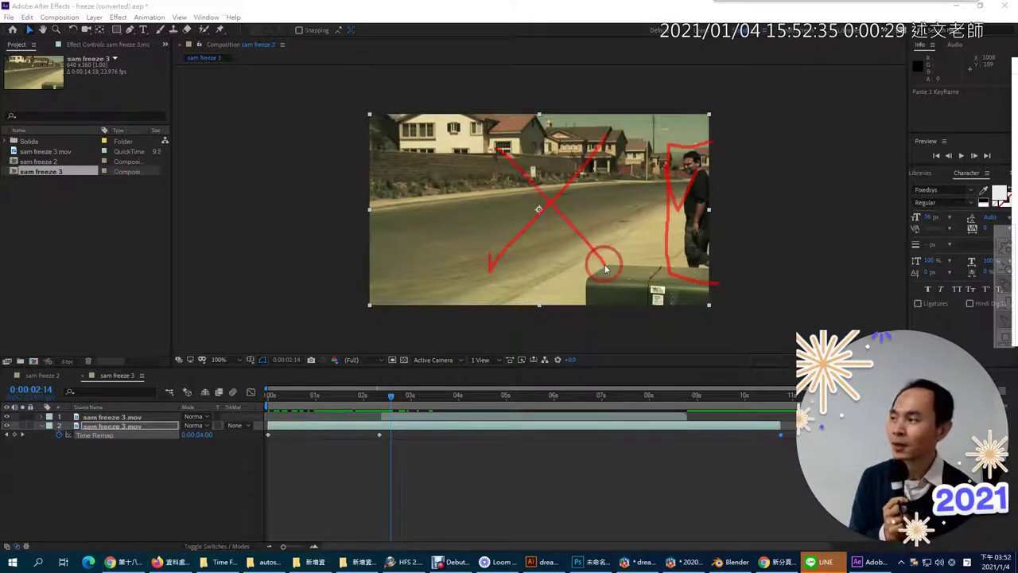
{"action": "left_click_drag", "start_coordinate": [372, 437], "coordinate": [389, 429]}
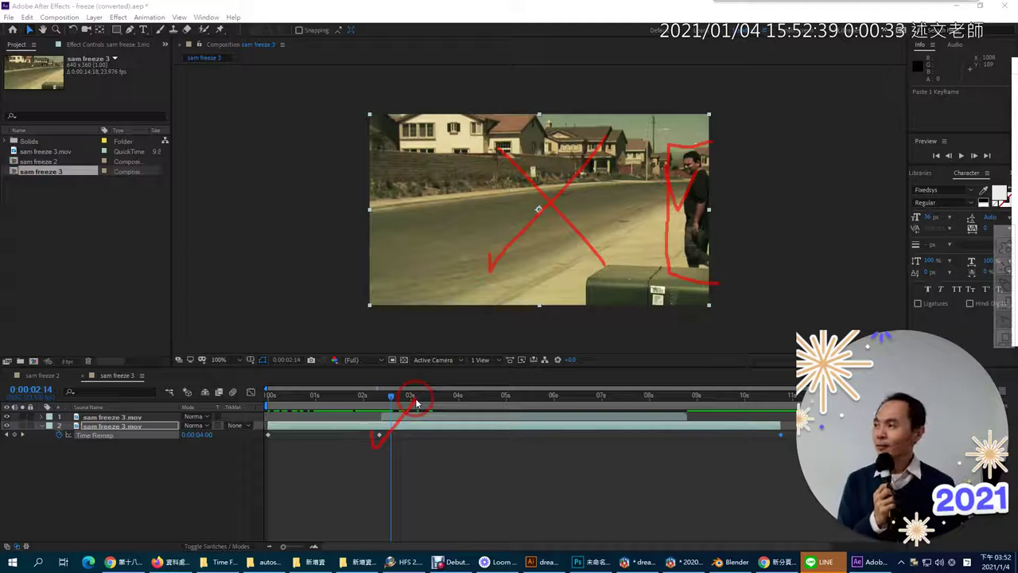
{"action": "right_click", "coordinate": [731, 267]}
Draw a closed four-point Pen mask on the upper sam freeze 3.mov layer around the man standing at the frame's right edge
{"action": "left_click", "coordinate": [130, 29]}
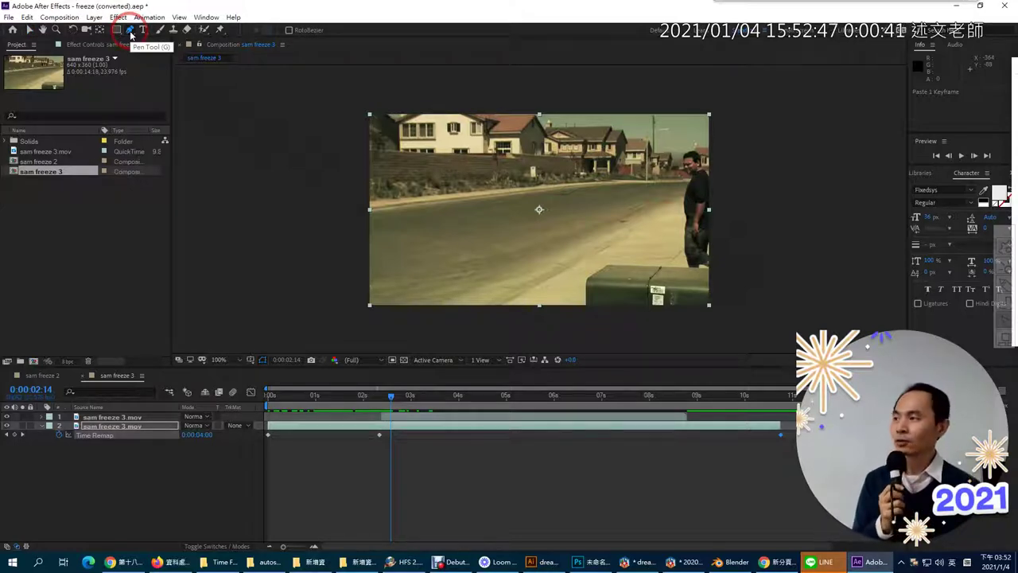
{"action": "left_click", "coordinate": [130, 31]}
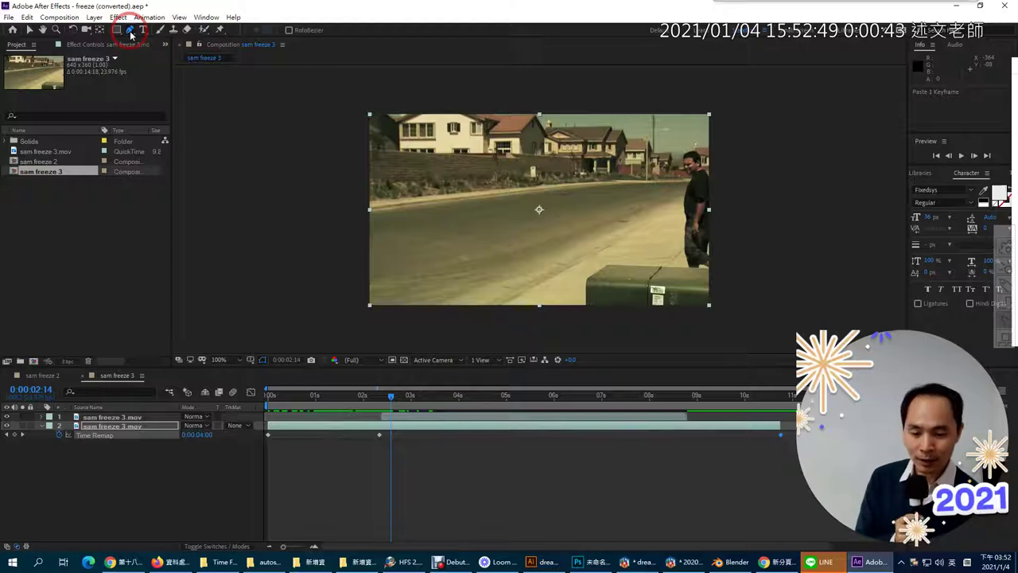
{"action": "left_click", "coordinate": [111, 418]}
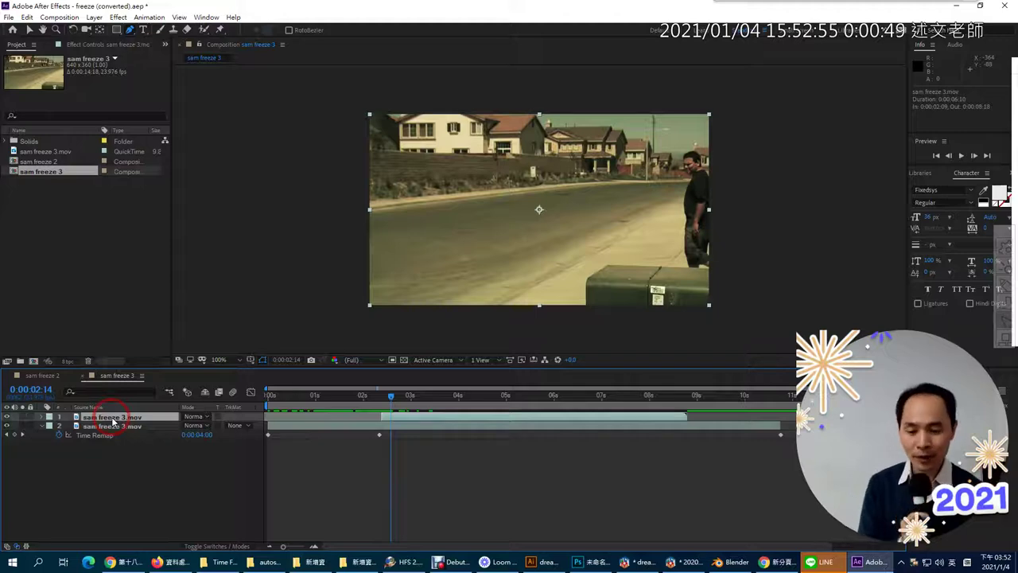
{"action": "left_click", "coordinate": [172, 501]}
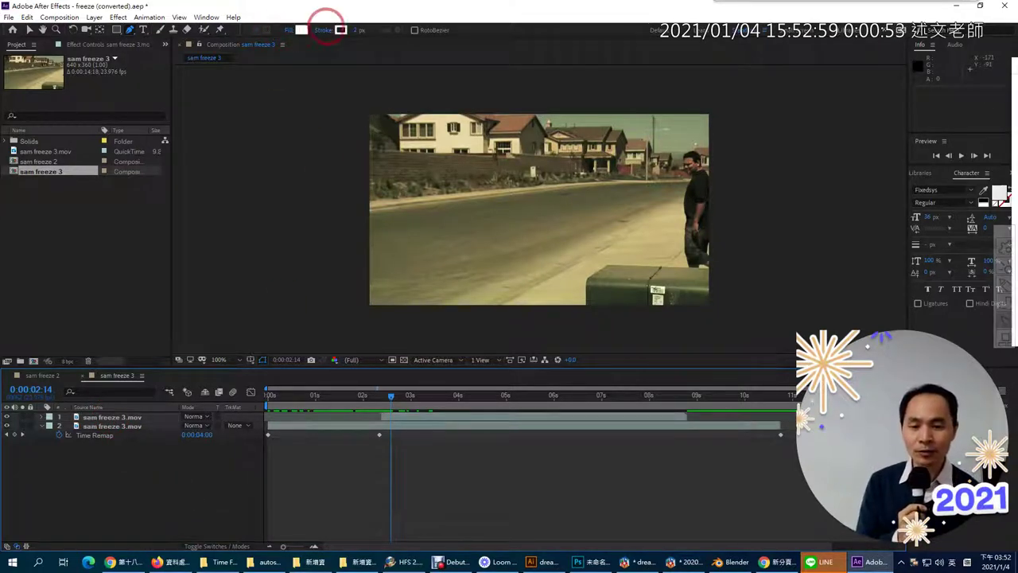
{"action": "left_click", "coordinate": [118, 417]}
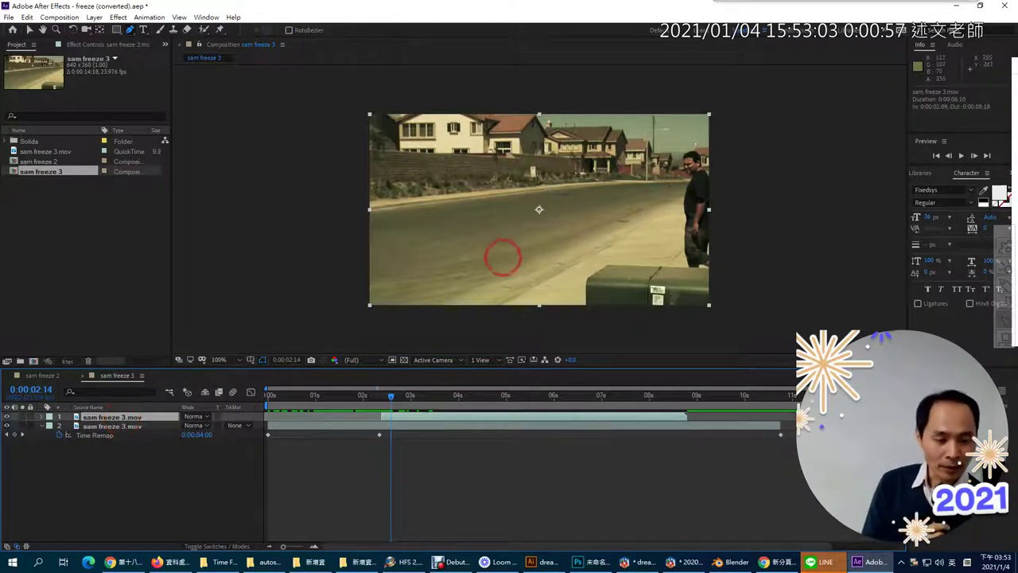
{"action": "left_click_drag", "start_coordinate": [696, 144], "coordinate": [718, 144]}
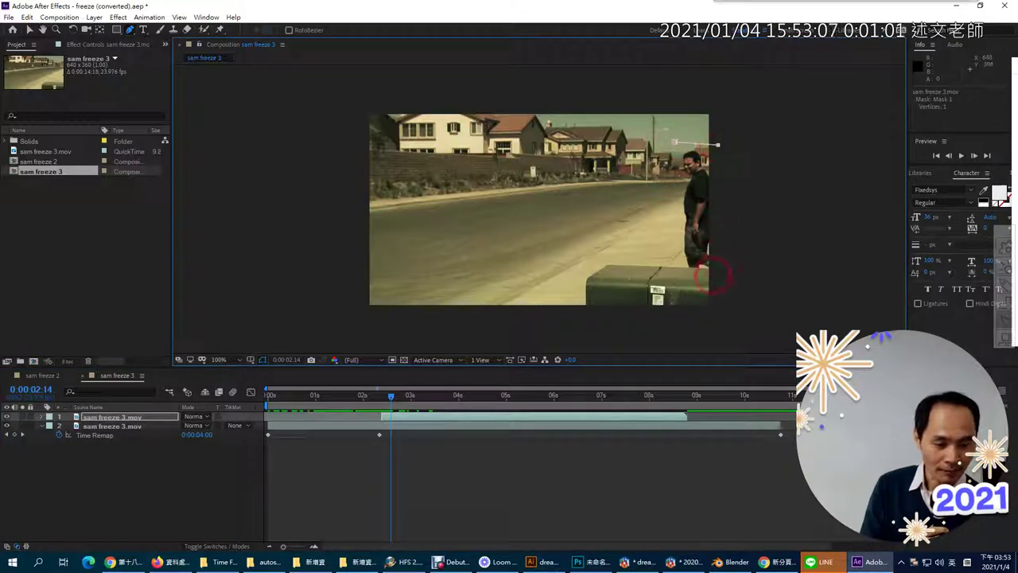
{"action": "left_click", "coordinate": [716, 275]}
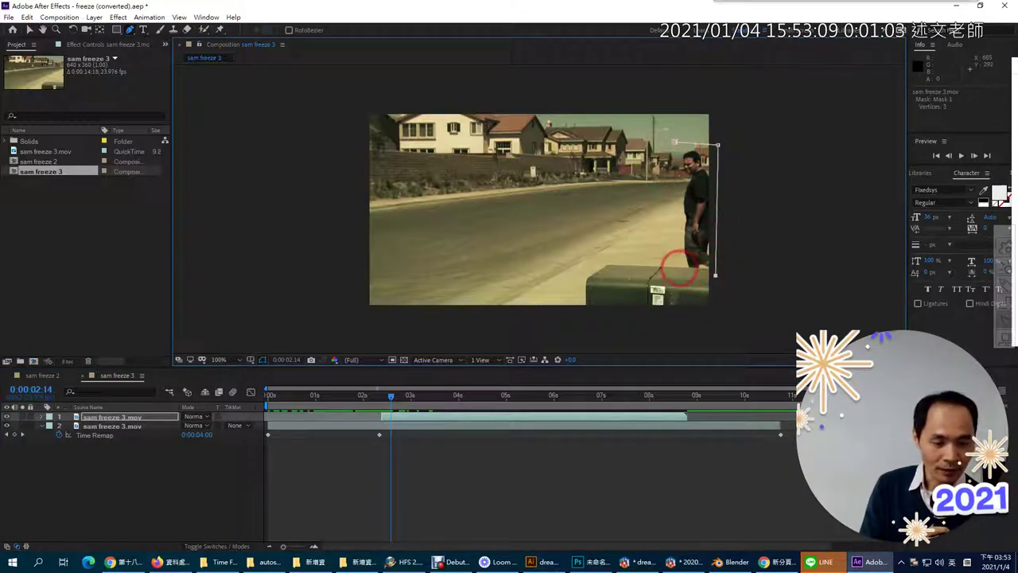
{"action": "left_click", "coordinate": [672, 275]}
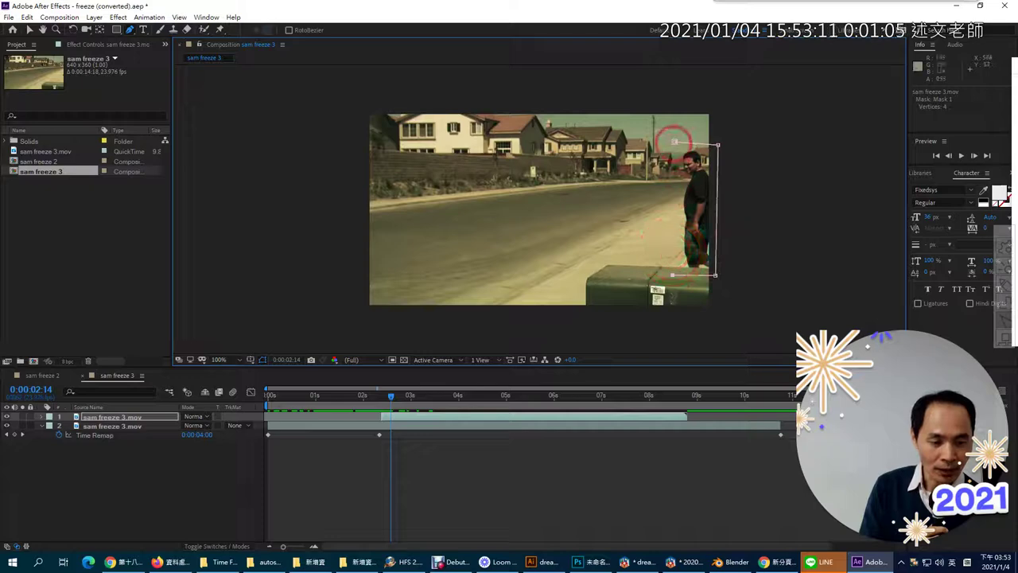
{"action": "left_click", "coordinate": [674, 143]}
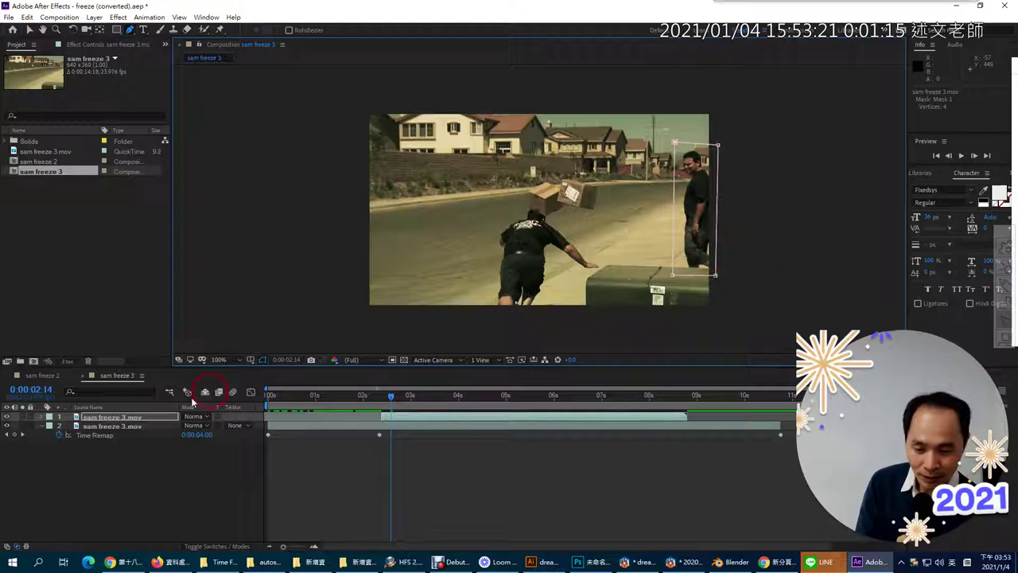
Expand the upper layer's Mask 1 properties and change the mask's outline colour to yellow
{"action": "left_click", "coordinate": [40, 416]}
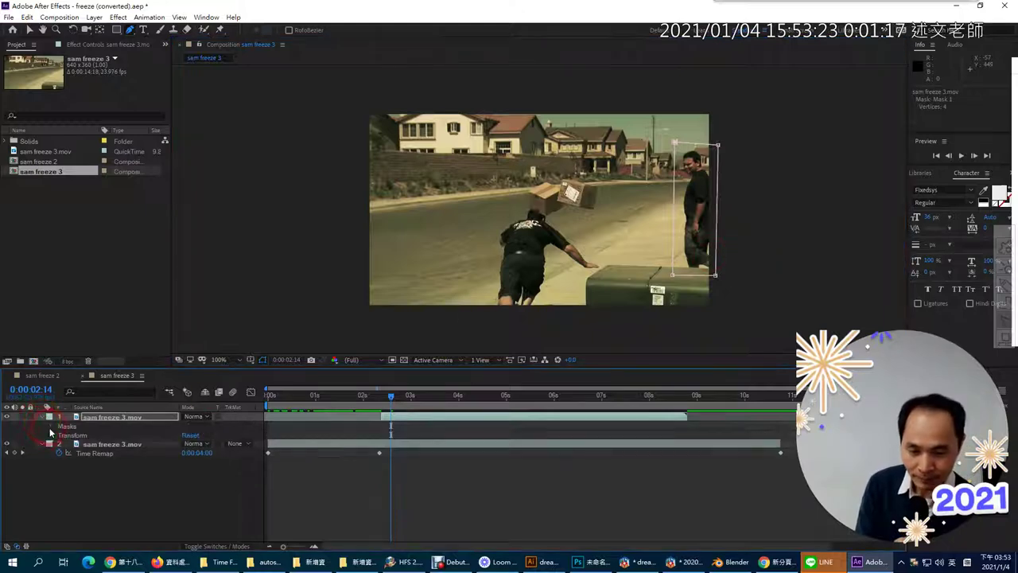
{"action": "left_click", "coordinate": [54, 427]}
{"action": "left_click", "coordinate": [63, 443]}
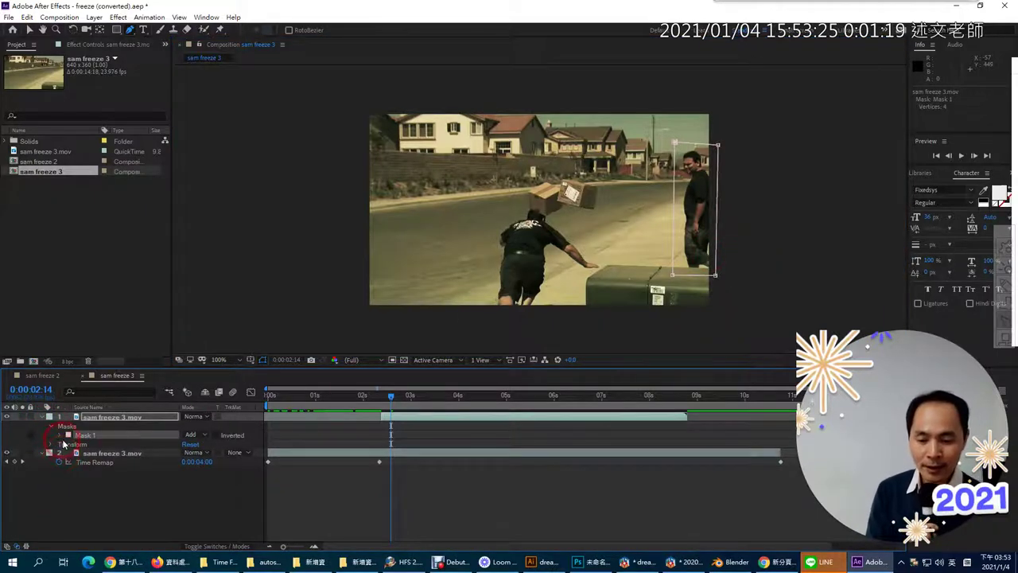
{"action": "left_click", "coordinate": [61, 436]}
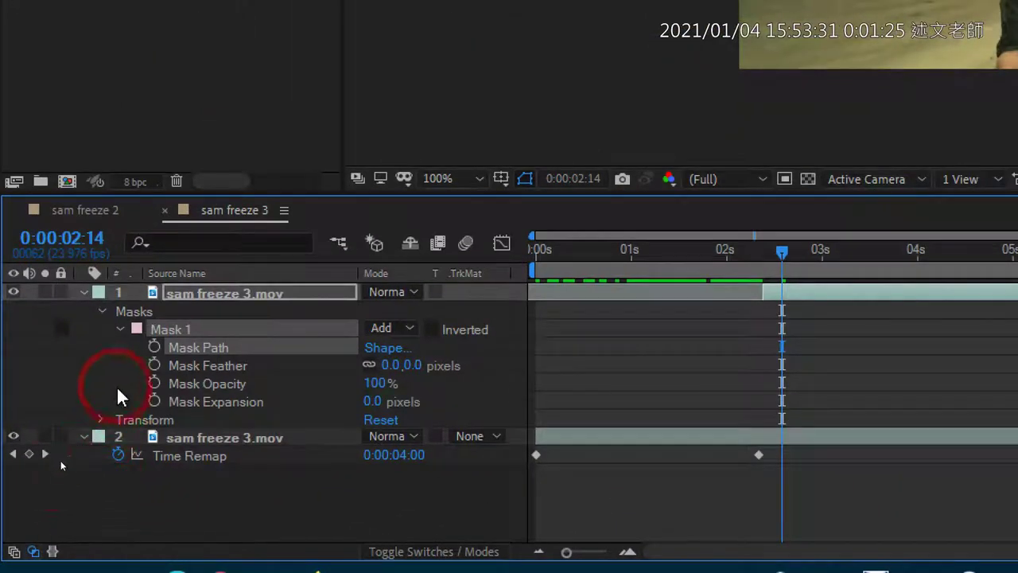
{"action": "left_click", "coordinate": [134, 328]}
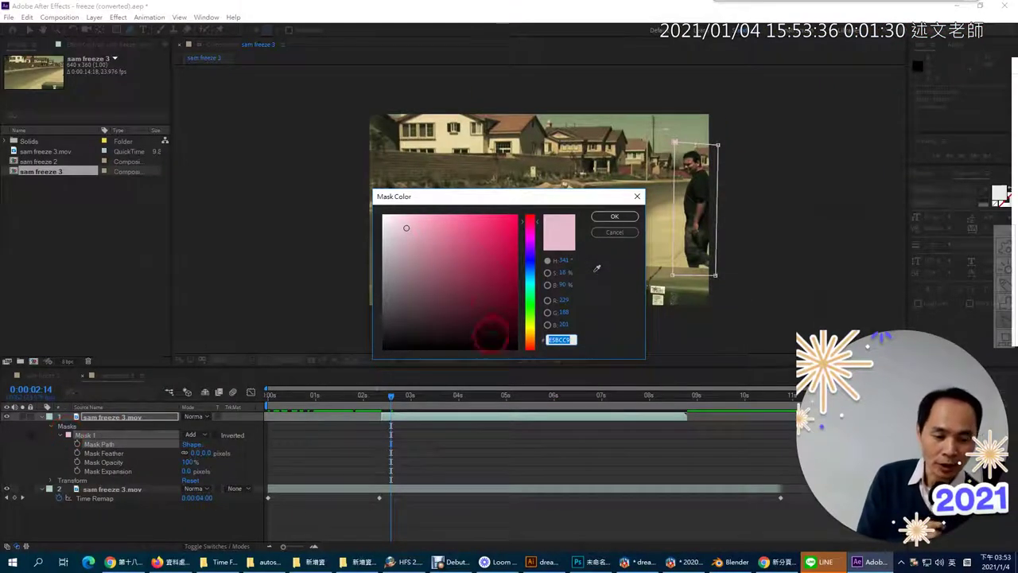
{"action": "left_click", "coordinate": [531, 332]}
{"action": "left_click_drag", "start_coordinate": [496, 243], "coordinate": [515, 228]}
{"action": "left_click", "coordinate": [614, 217]}
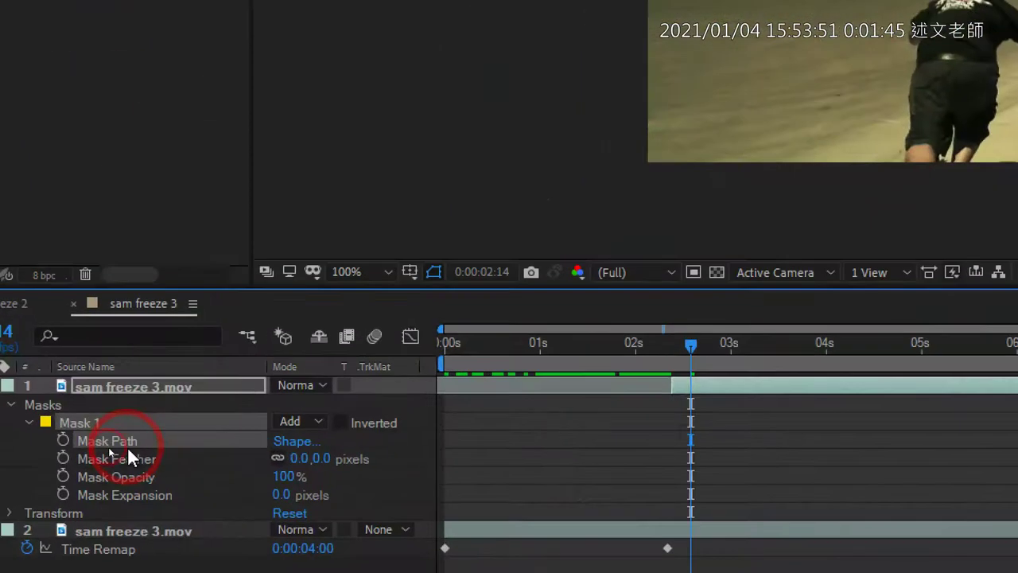
Set Mask 1's feather to 38 pixels and check the soft edge by temporarily hiding the lower layer
{"action": "left_click", "coordinate": [111, 459]}
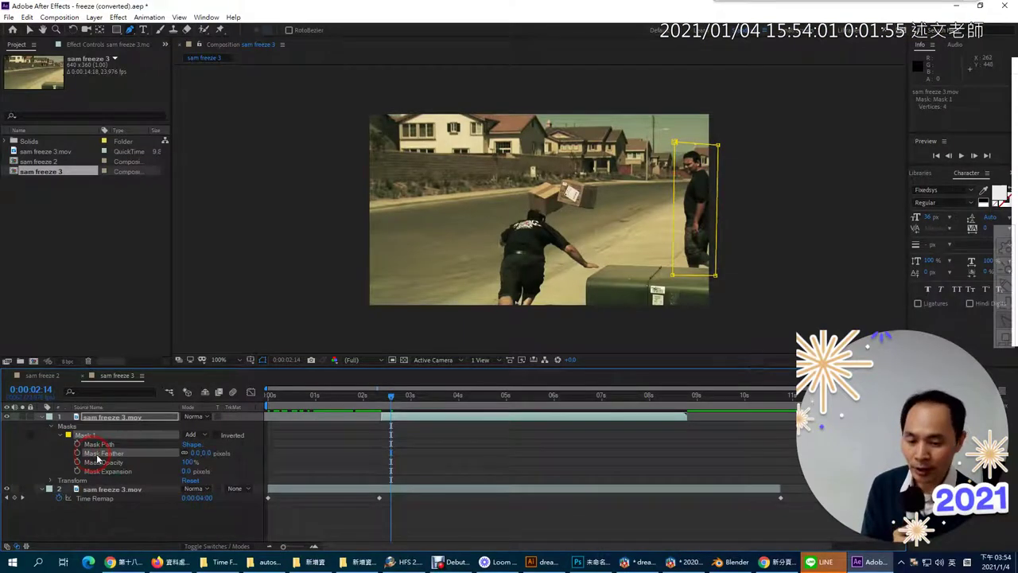
{"action": "left_click_drag", "start_coordinate": [191, 453], "coordinate": [205, 436]}
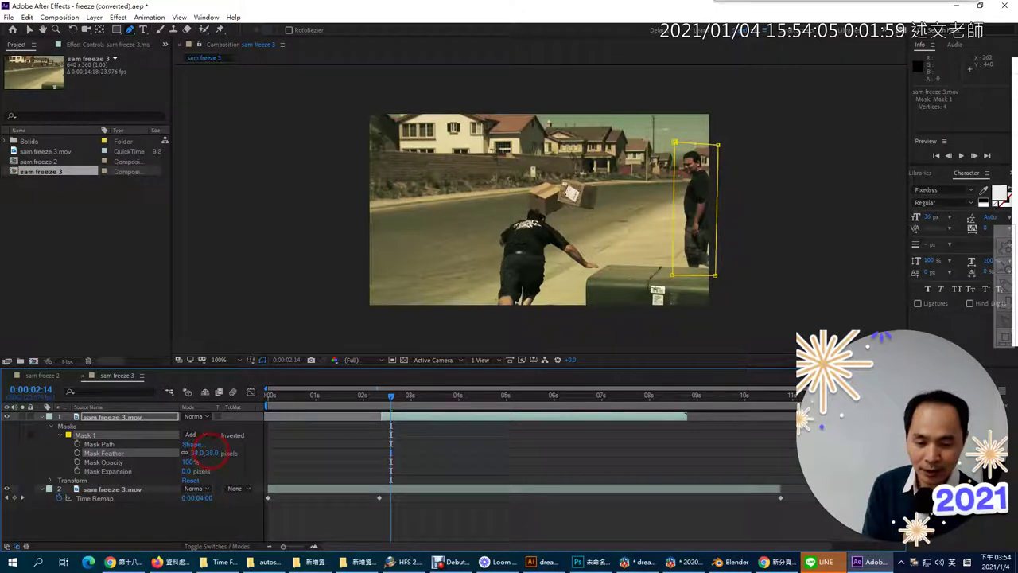
{"action": "key", "text": "space"}
{"action": "key", "text": "space"}
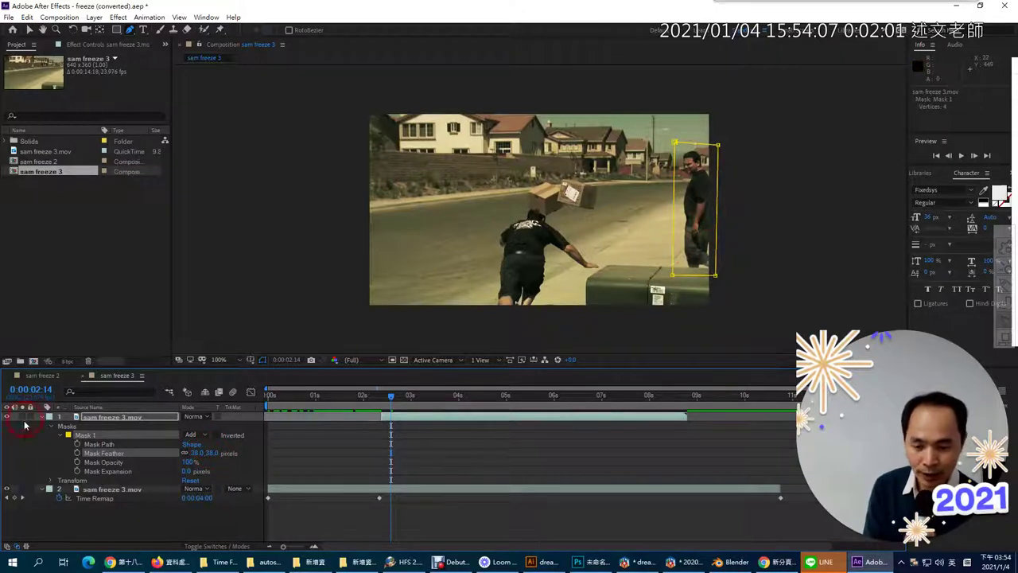
{"action": "left_click", "coordinate": [7, 488]}
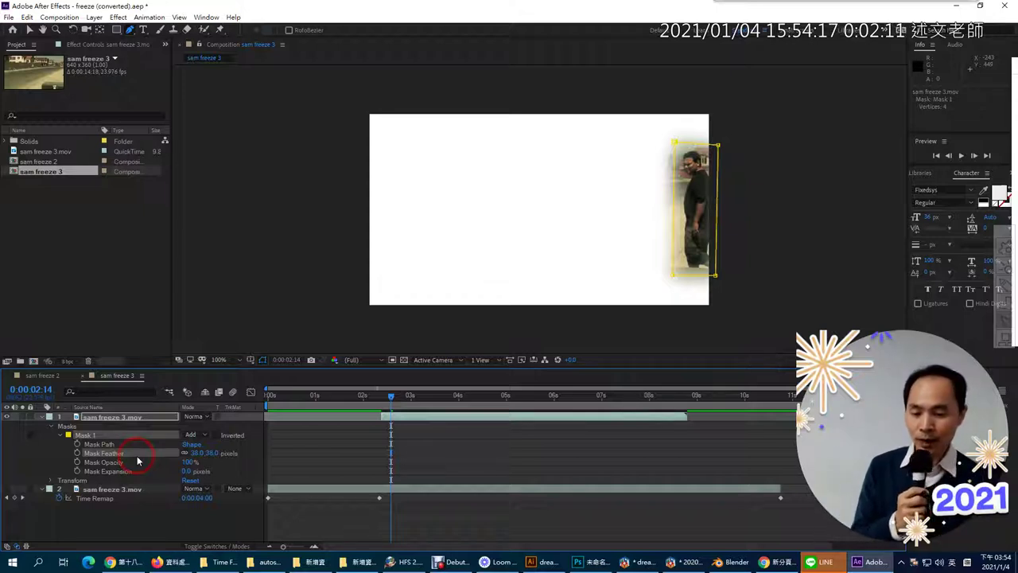
{"action": "left_click", "coordinate": [6, 491]}
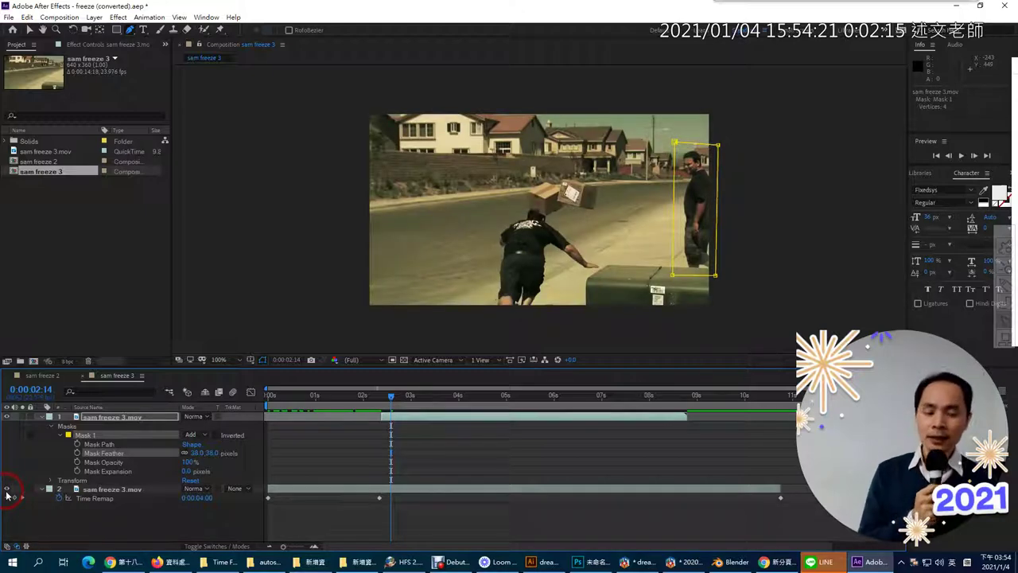
Turn on Mask Path keyframing for Mask 1 at 0:00:02:09, the start of the upper clip
{"action": "left_click", "coordinate": [99, 444]}
{"action": "left_click", "coordinate": [388, 399]}
{"action": "left_click_drag", "start_coordinate": [392, 399], "coordinate": [383, 397]}
{"action": "key", "text": "alt+bracketleft"}
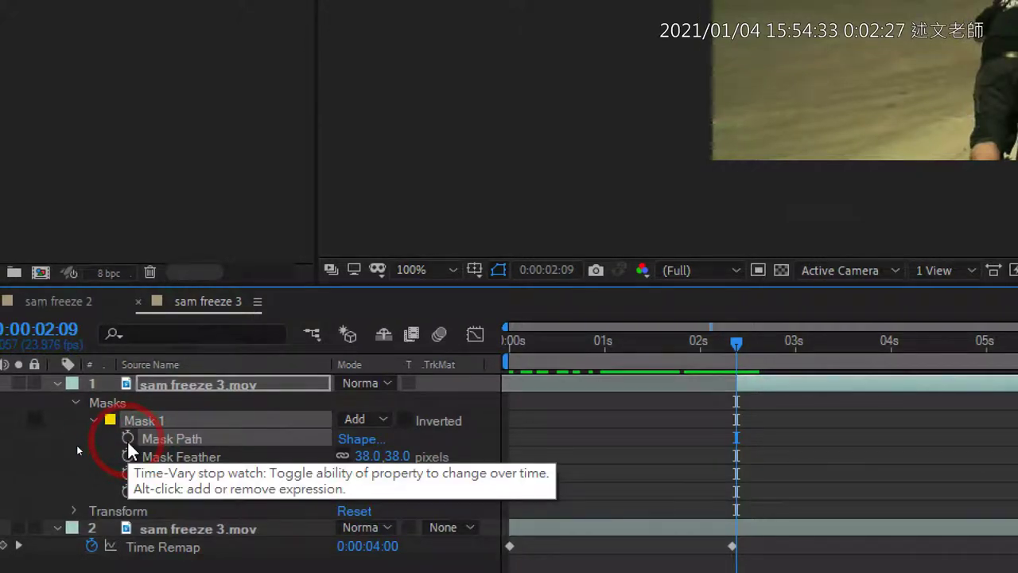
{"action": "left_click", "coordinate": [127, 438]}
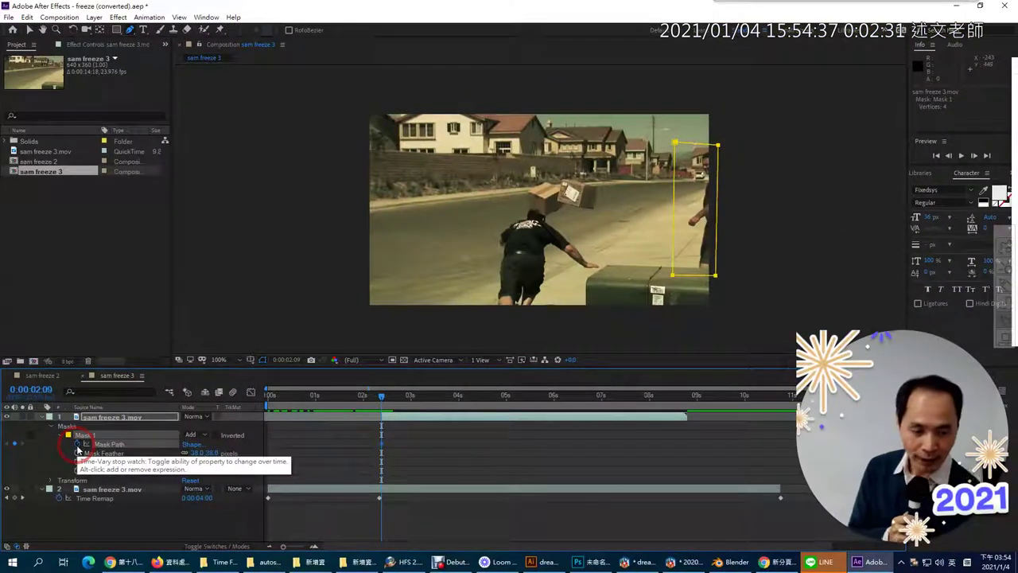
At 0:00:02:20, move Mask 1's two left vertices outward so the mask encloses the whole walking man
{"action": "left_click", "coordinate": [382, 397]}
{"action": "left_click_drag", "start_coordinate": [381, 397], "coordinate": [403, 398]}
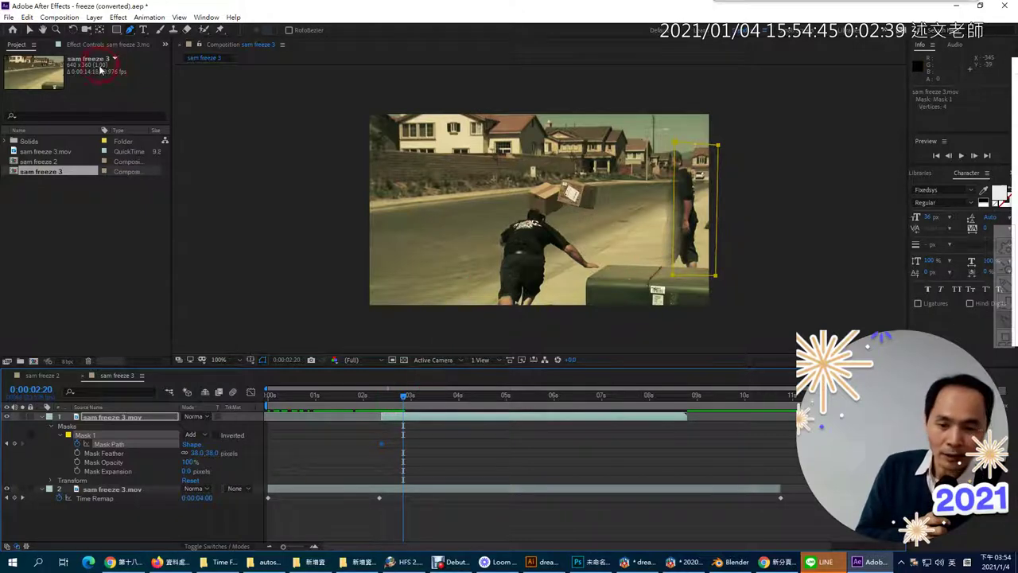
{"action": "left_click", "coordinate": [29, 29]}
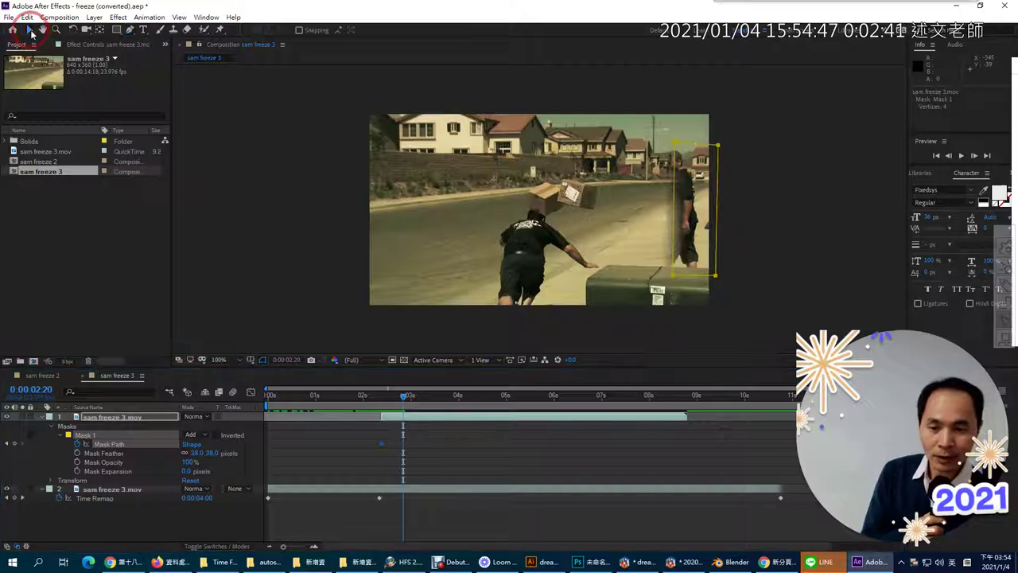
{"action": "left_click", "coordinate": [673, 135]}
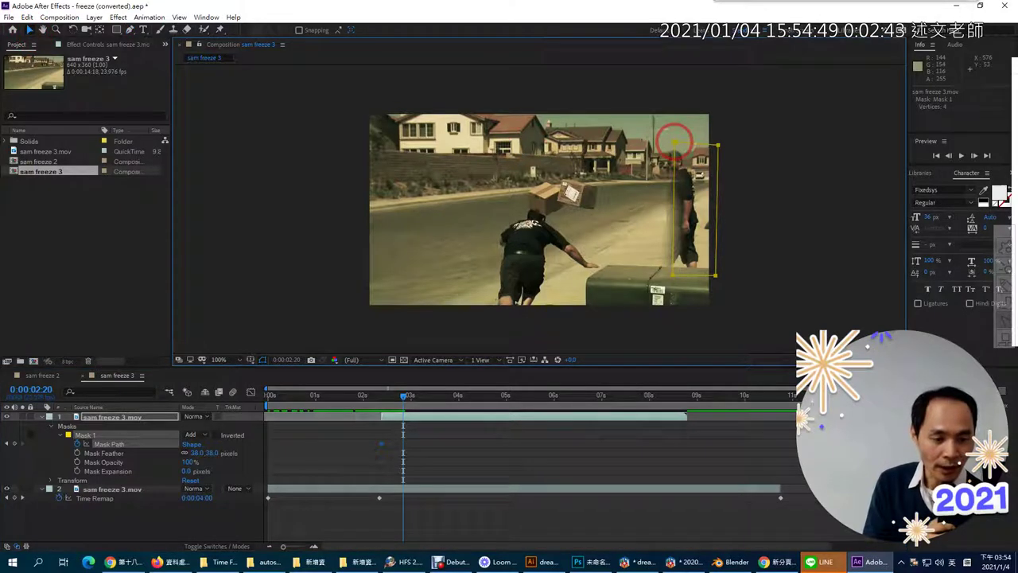
{"action": "left_click", "coordinate": [672, 273]}
{"action": "left_click", "coordinate": [77, 460]}
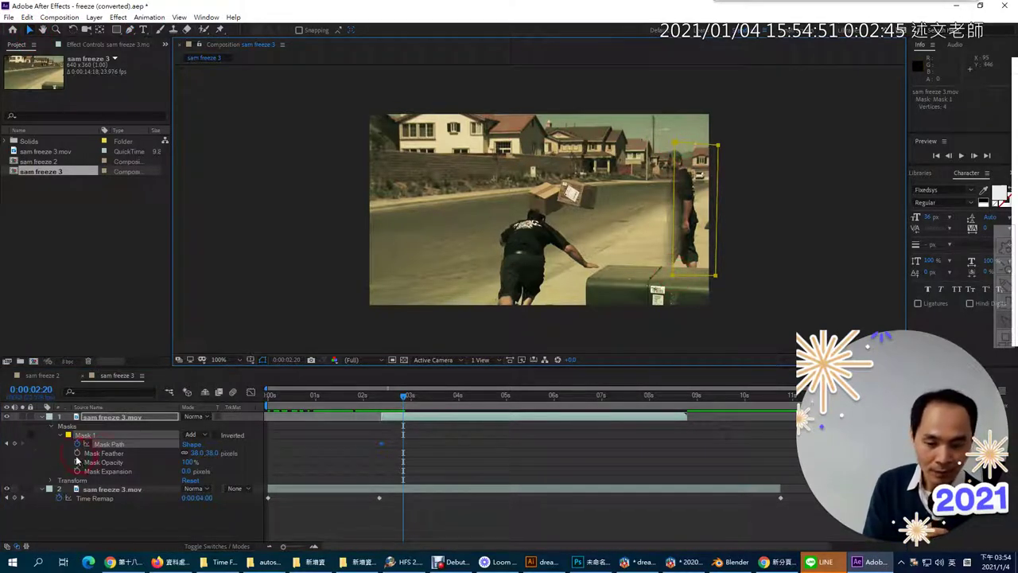
{"action": "left_click", "coordinate": [163, 449]}
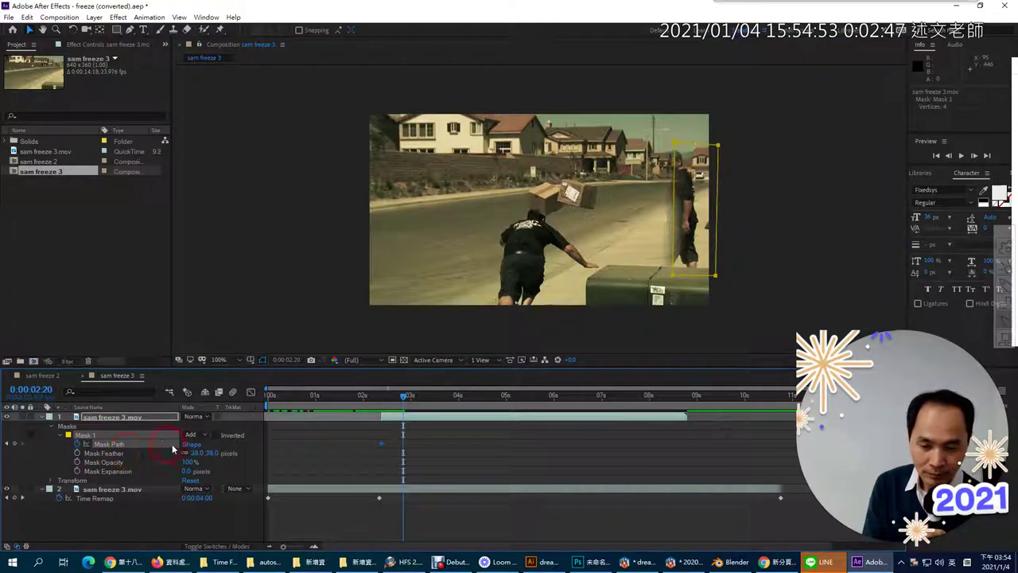
{"action": "left_click", "coordinate": [743, 166]}
{"action": "left_click", "coordinate": [675, 146]}
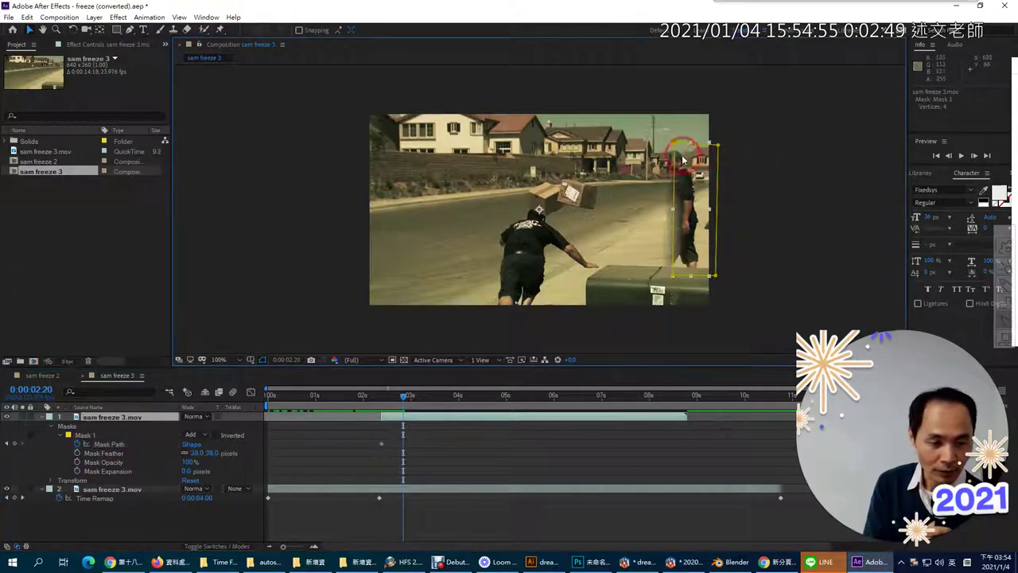
{"action": "left_click", "coordinate": [675, 144]}
{"action": "left_click", "coordinate": [673, 175]}
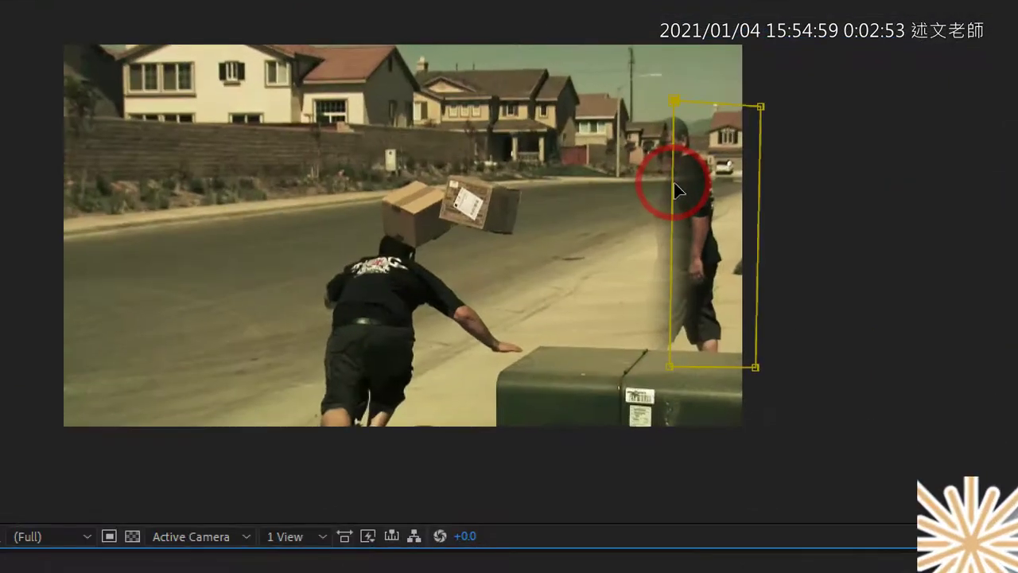
{"action": "left_click", "coordinate": [671, 366]}
{"action": "left_click_drag", "start_coordinate": [671, 367], "coordinate": [584, 362]}
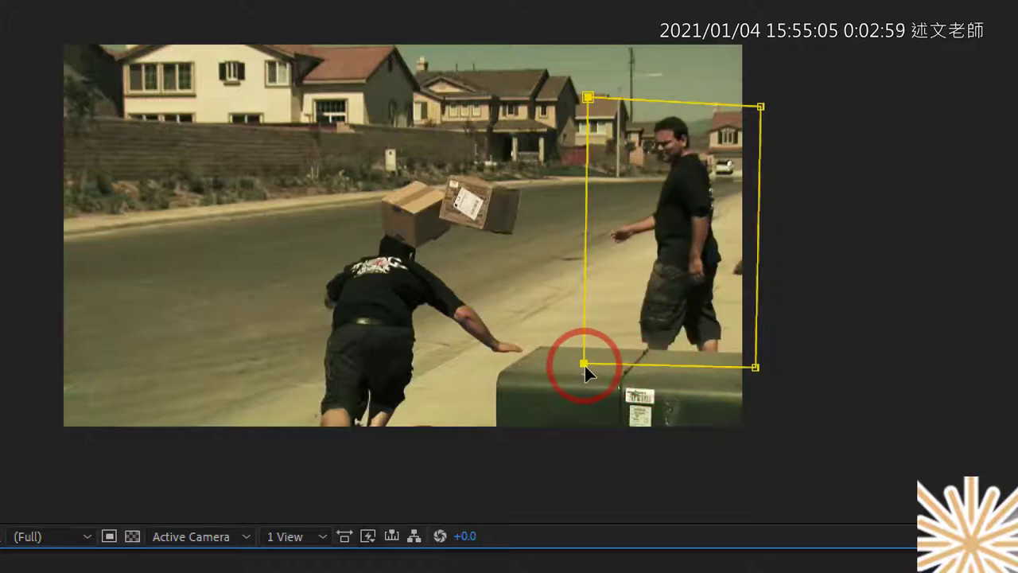
{"action": "left_click", "coordinate": [585, 365]}
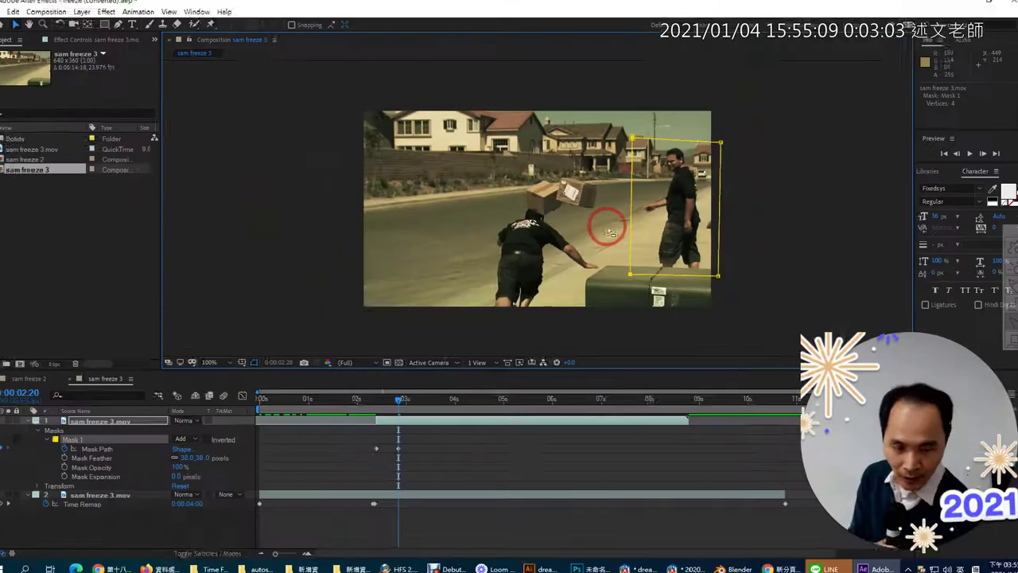
At 0:00:03:11, move Mask 1's two left vertices outward so the mask encloses the walking man
{"action": "left_click", "coordinate": [409, 398]}
{"action": "left_click_drag", "start_coordinate": [409, 398], "coordinate": [433, 393]}
{"action": "left_click_drag", "start_coordinate": [628, 143], "coordinate": [598, 143]}
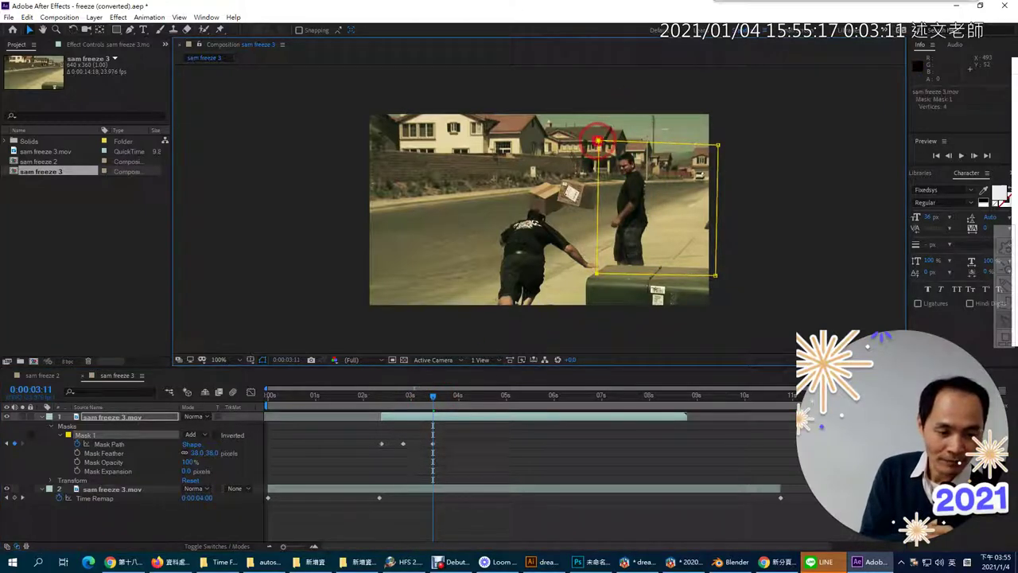
At 0:00:04:01, extend Mask 1's left edge past the walking man and lower its bottom-left vertex below his feet
{"action": "left_click", "coordinate": [458, 406]}
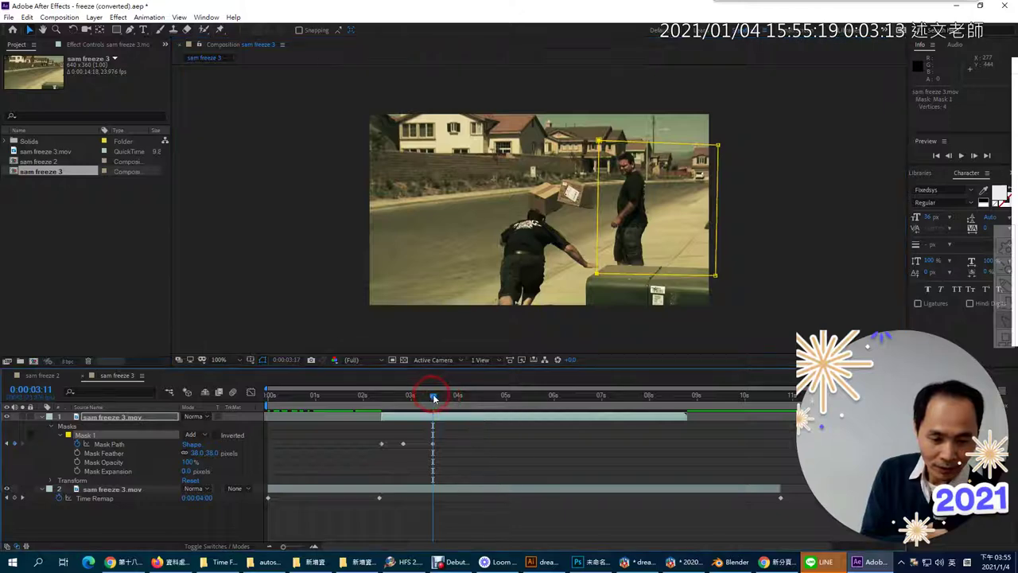
{"action": "left_click", "coordinate": [457, 397]}
{"action": "left_click_drag", "start_coordinate": [458, 398], "coordinate": [460, 398]}
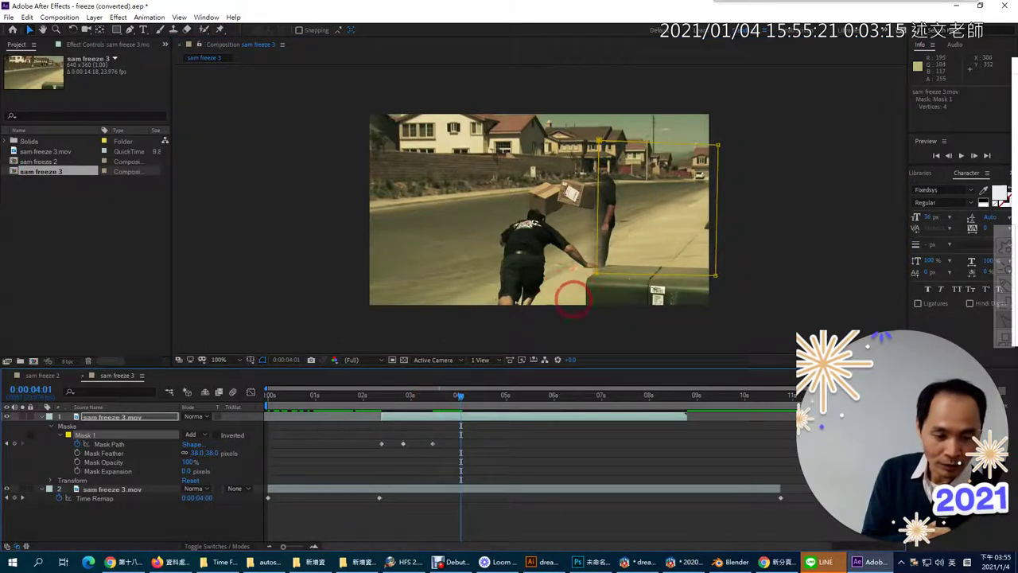
{"action": "left_click_drag", "start_coordinate": [598, 143], "coordinate": [562, 143]}
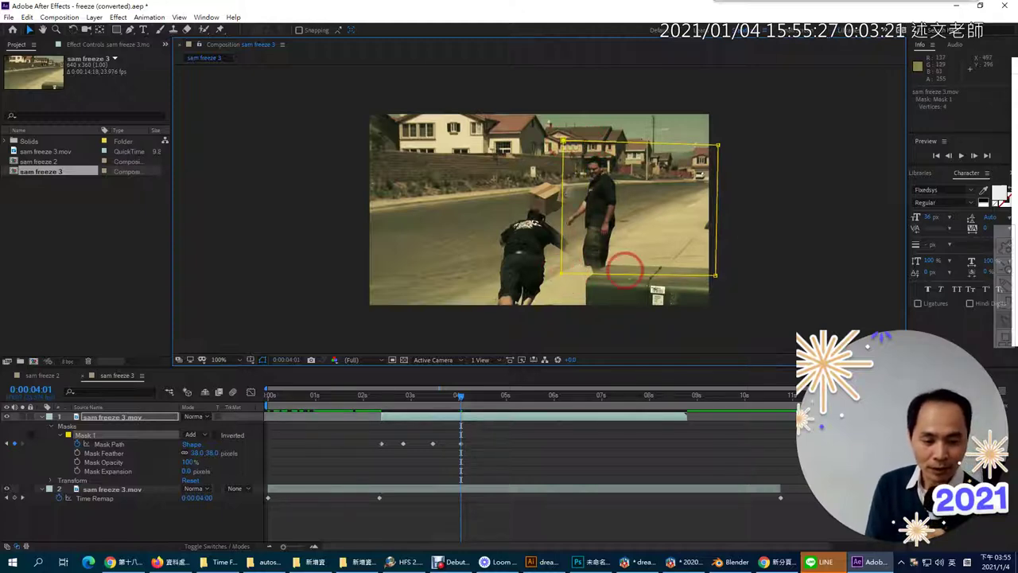
{"action": "left_click", "coordinate": [739, 253]}
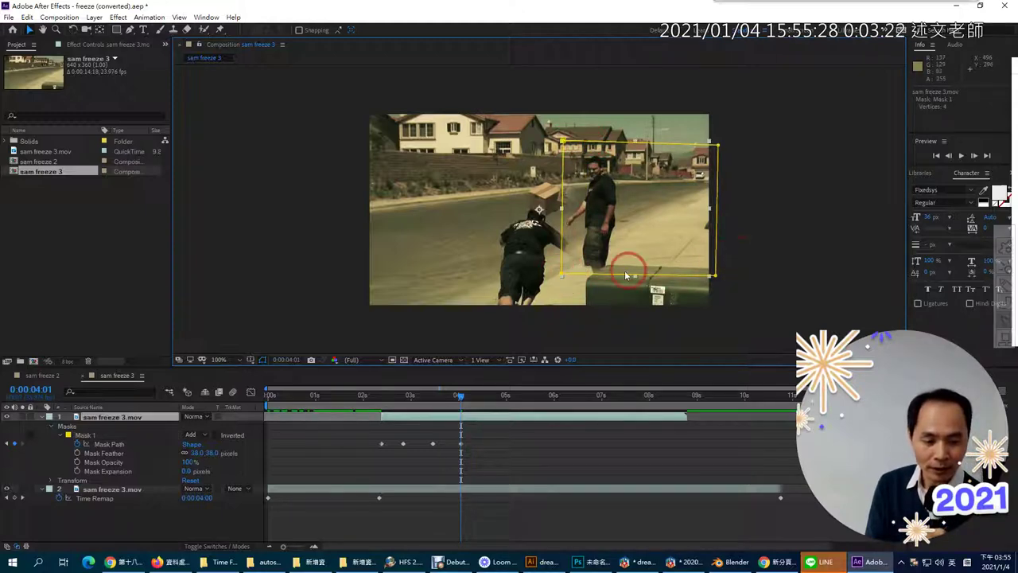
{"action": "left_click", "coordinate": [561, 273]}
{"action": "left_click_drag", "start_coordinate": [561, 272], "coordinate": [561, 286]}
At 0:00:05:06, move Mask 1's left edge past the man and pull its bottom-left vertex below the frame
{"action": "left_click", "coordinate": [413, 407]}
{"action": "left_click_drag", "start_coordinate": [412, 407], "coordinate": [392, 404]}
{"action": "left_click_drag", "start_coordinate": [398, 397], "coordinate": [516, 399]}
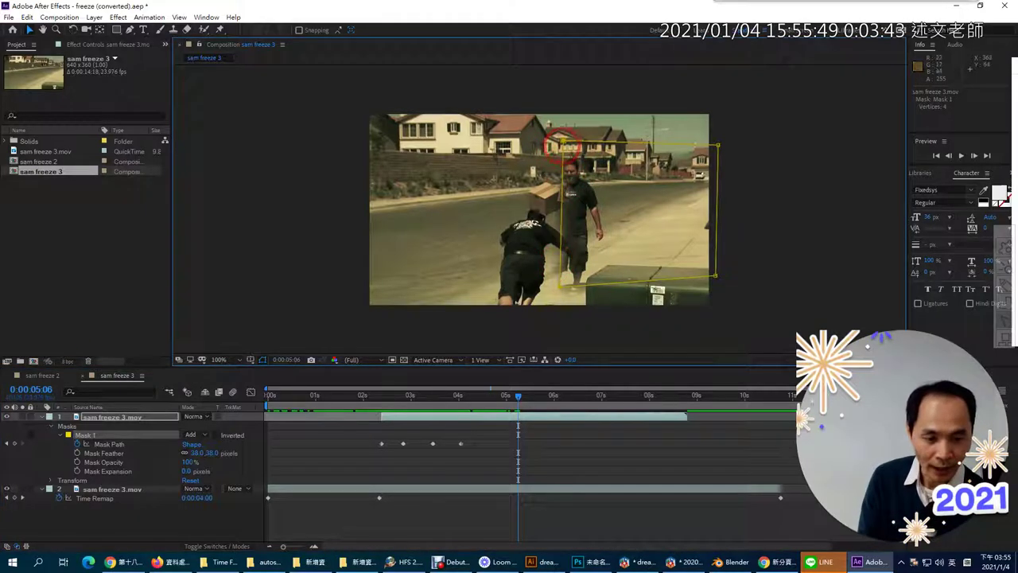
{"action": "left_click_drag", "start_coordinate": [562, 143], "coordinate": [538, 148]}
{"action": "left_click", "coordinate": [811, 250]}
{"action": "left_click", "coordinate": [622, 278]}
{"action": "left_click", "coordinate": [534, 295]}
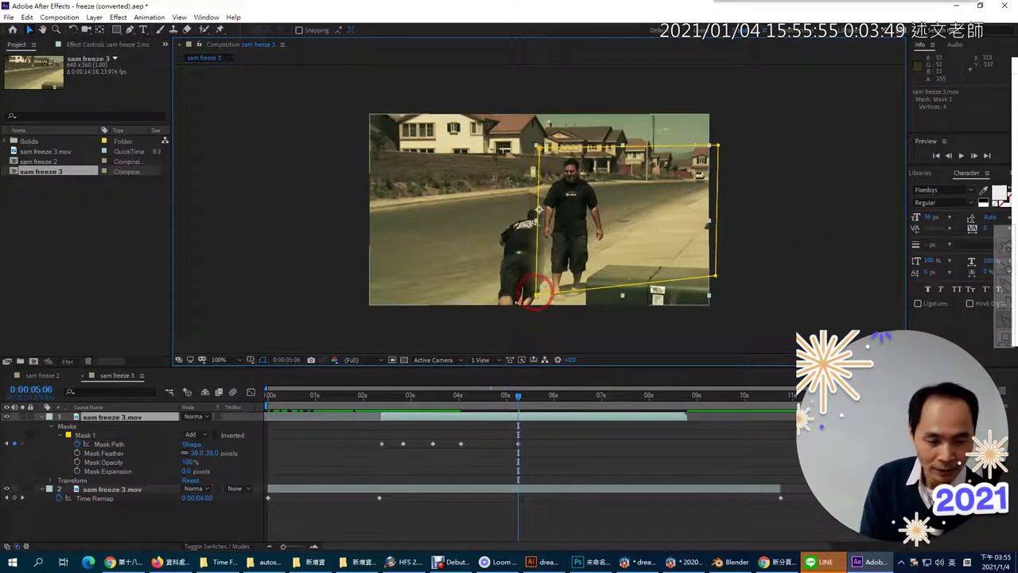
{"action": "left_click_drag", "start_coordinate": [535, 295], "coordinate": [522, 317]}
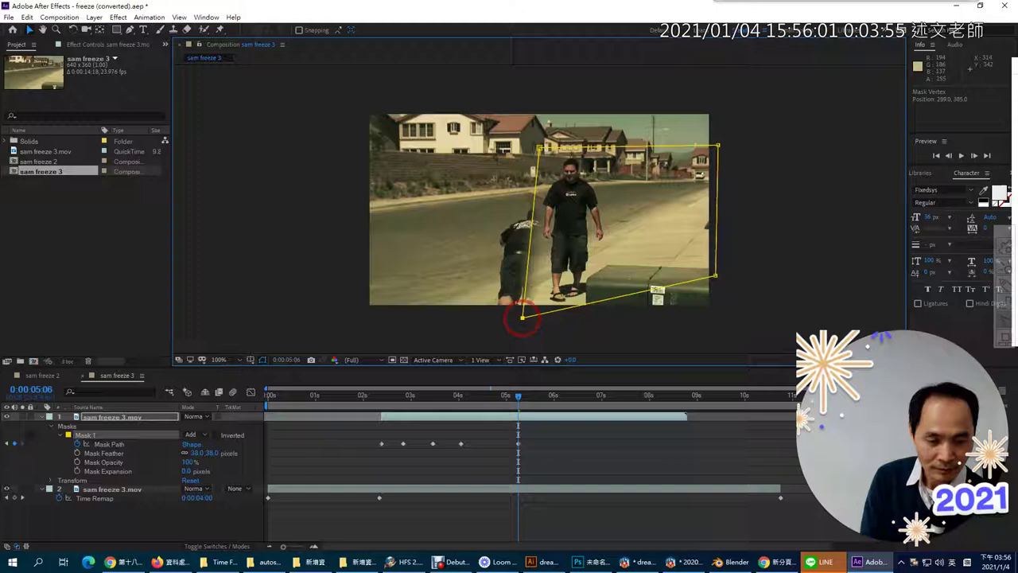
At 0:00:04:09, lower Mask 1's bottom-left vertex below the man's feet and review the mask animation between 0:00:02:18 and 0:00:04:00
{"action": "left_click", "coordinate": [517, 398]}
{"action": "left_click_drag", "start_coordinate": [517, 398], "coordinate": [476, 408]}
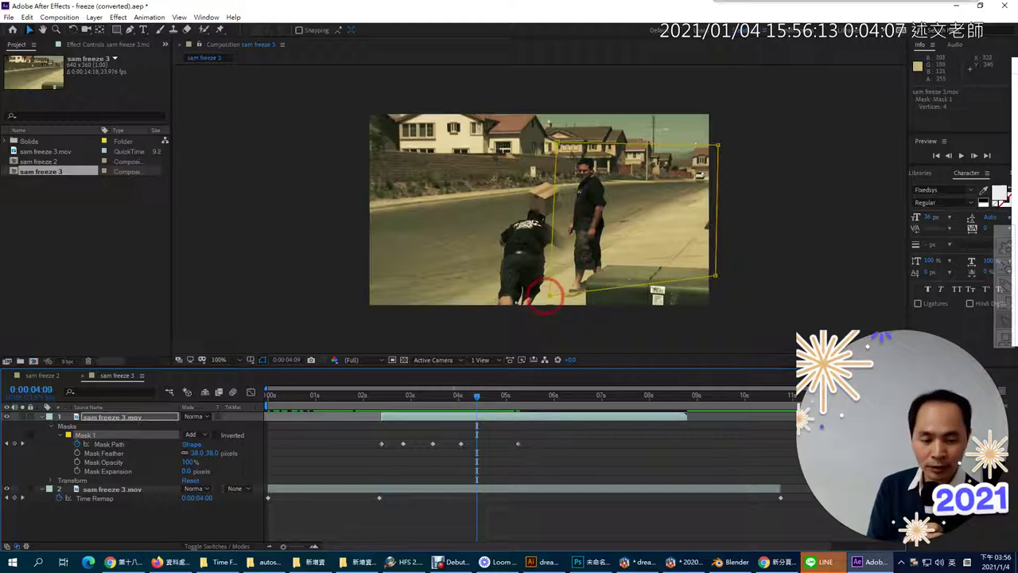
{"action": "left_click_drag", "start_coordinate": [547, 295], "coordinate": [549, 308]}
{"action": "left_click_drag", "start_coordinate": [480, 398], "coordinate": [399, 415]}
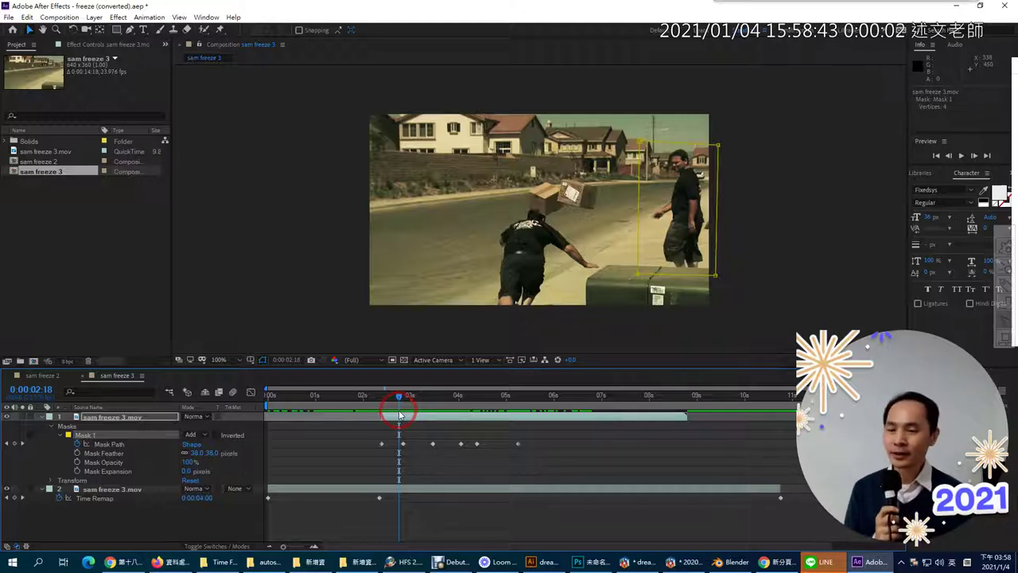
{"action": "left_click_drag", "start_coordinate": [399, 413], "coordinate": [459, 428]}
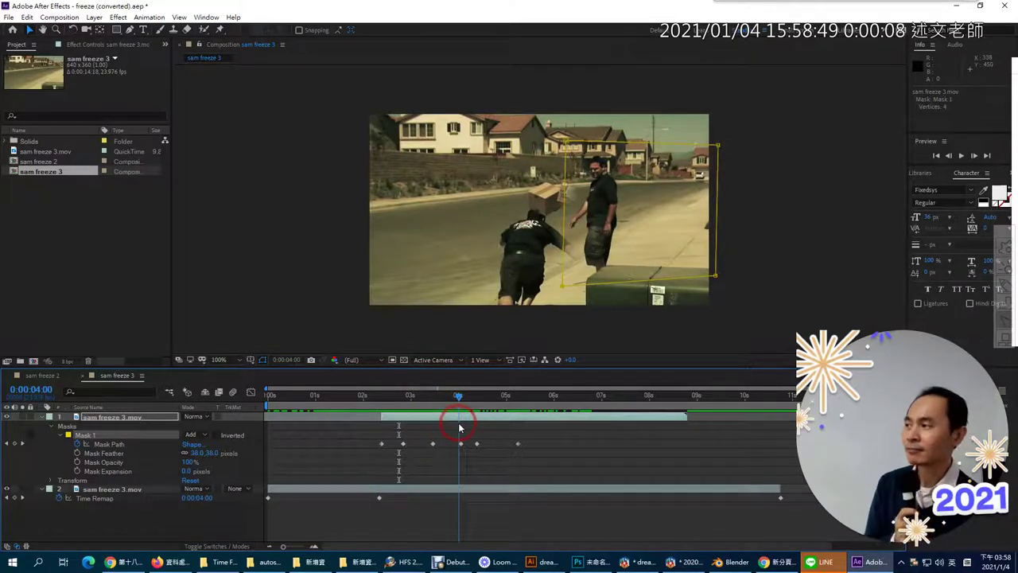
{"action": "left_click", "coordinate": [1004, 284]}
{"action": "mouse_move", "coordinate": [564, 222]}
{"action": "left_mouse_down"}
{"action": "mouse_move", "coordinate": [557, 288]}
{"action": "mouse_move", "coordinate": [619, 260]}
{"action": "mouse_move", "coordinate": [538, 224]}
{"action": "left_mouse_up"}
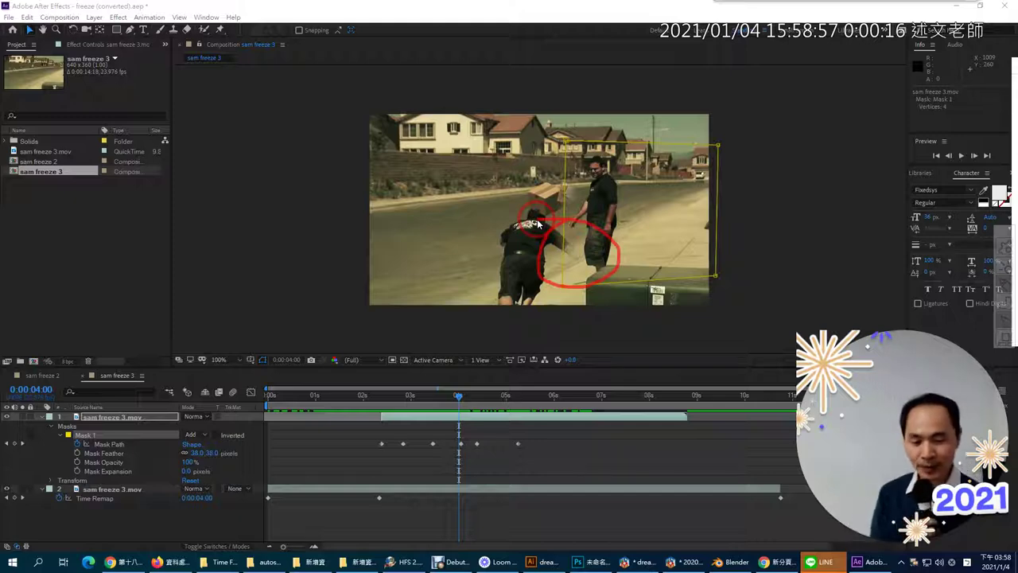
{"action": "left_click", "coordinate": [499, 303]}
{"action": "mouse_move", "coordinate": [499, 247]}
{"action": "left_mouse_down"}
{"action": "mouse_move", "coordinate": [529, 223]}
{"action": "mouse_move", "coordinate": [531, 192]}
{"action": "mouse_move", "coordinate": [549, 180]}
{"action": "mouse_move", "coordinate": [570, 197]}
{"action": "mouse_move", "coordinate": [553, 228]}
{"action": "mouse_move", "coordinate": [588, 258]}
{"action": "mouse_move", "coordinate": [585, 278]}
{"action": "mouse_move", "coordinate": [552, 248]}
{"action": "mouse_move", "coordinate": [563, 282]}
{"action": "mouse_move", "coordinate": [503, 336]}
{"action": "left_mouse_up"}
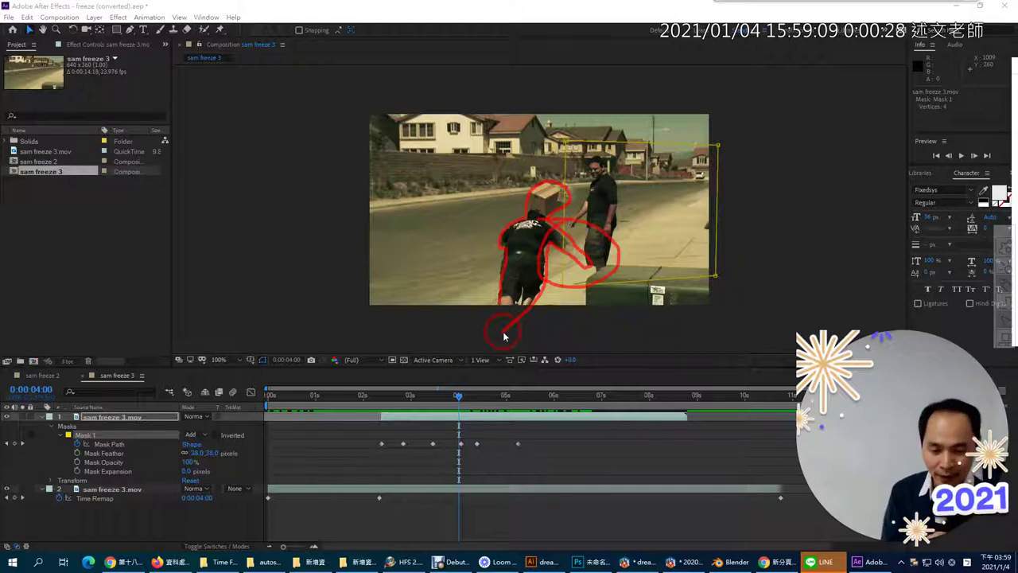
Switch to the sam freeze 2 composition and look through its BG, 2nd Sam and Foreground layers
{"action": "left_click", "coordinate": [39, 375]}
{"action": "left_click", "coordinate": [87, 499]}
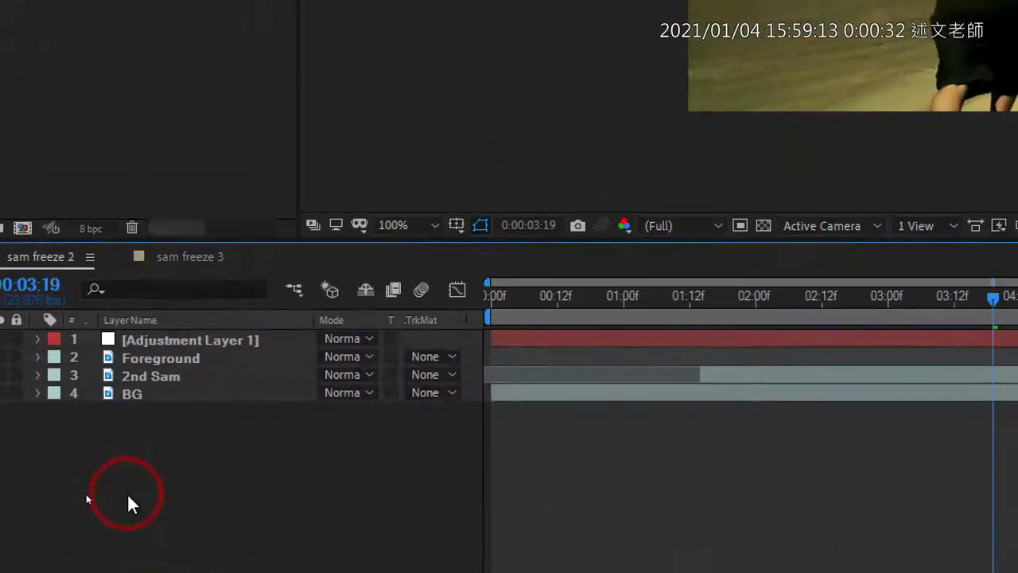
{"action": "left_click", "coordinate": [145, 393]}
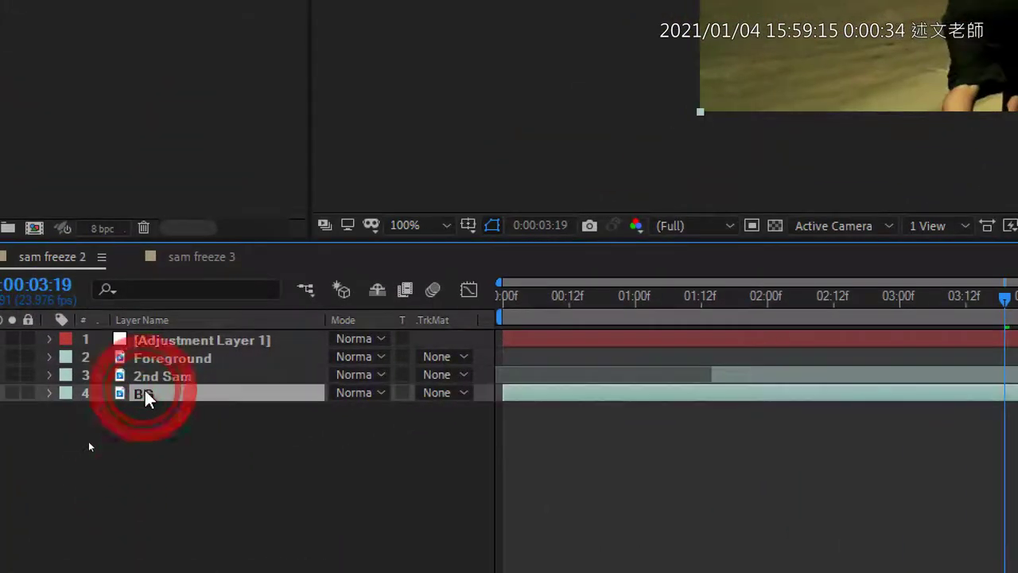
{"action": "left_click", "coordinate": [150, 374]}
{"action": "left_click", "coordinate": [154, 360]}
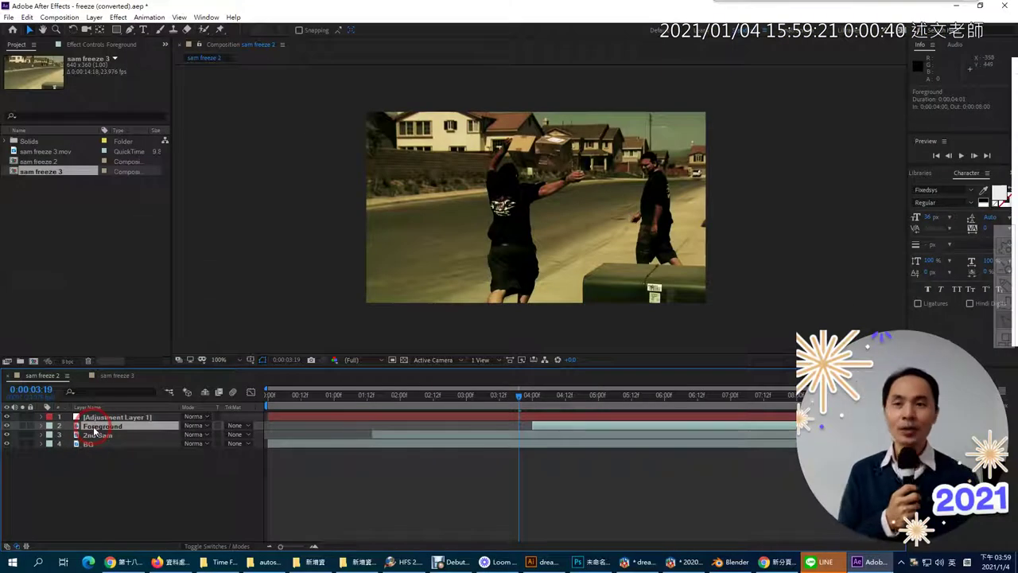
Hide every layer except BG and examine the background clip from the beginning to 0:00:04:16
{"action": "left_click", "coordinate": [6, 436]}
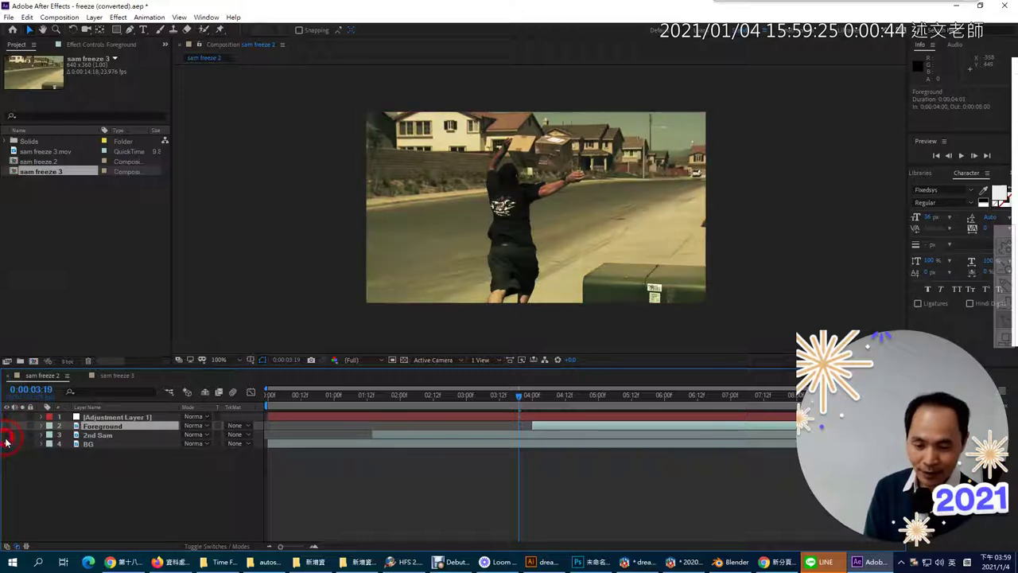
{"action": "left_click", "coordinate": [270, 402]}
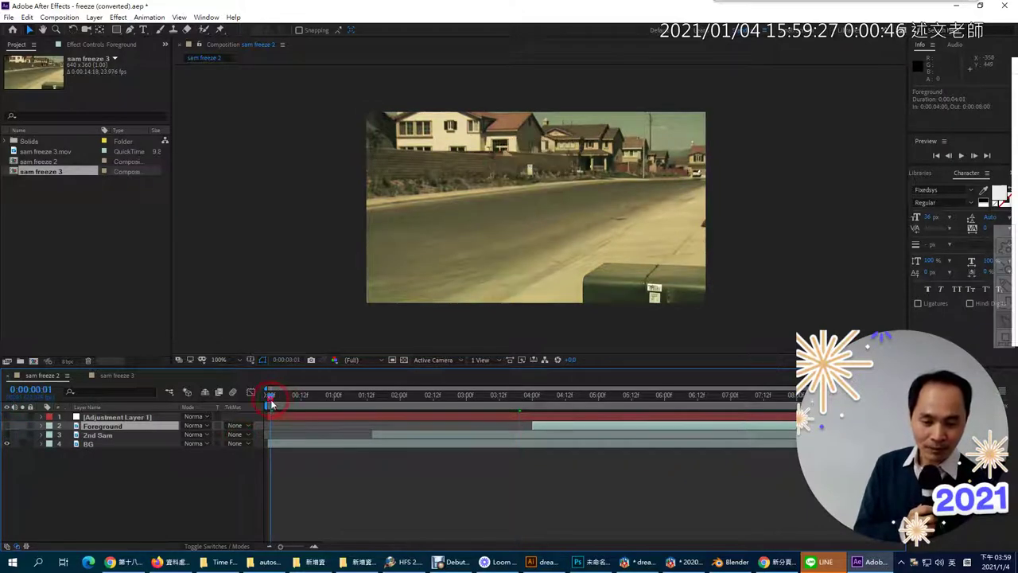
{"action": "left_click_drag", "start_coordinate": [270, 403], "coordinate": [551, 412]}
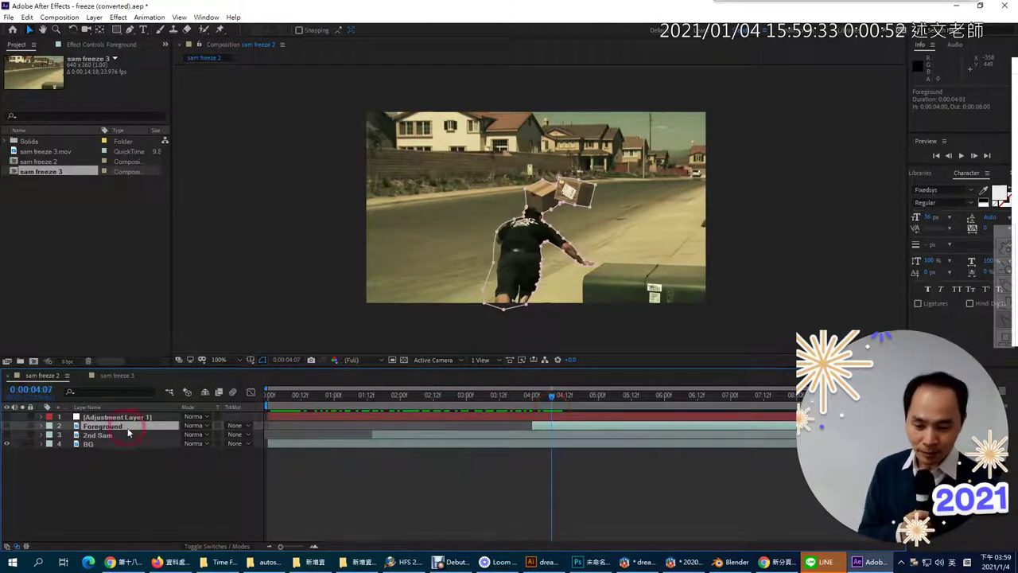
{"action": "left_click", "coordinate": [89, 443]}
{"action": "left_click", "coordinate": [548, 397]}
{"action": "left_click_drag", "start_coordinate": [541, 404], "coordinate": [575, 387]}
Show the 2nd Sam layer over BG and examine its mask around the walking man at 0:00:04:17
{"action": "left_click", "coordinate": [7, 435]}
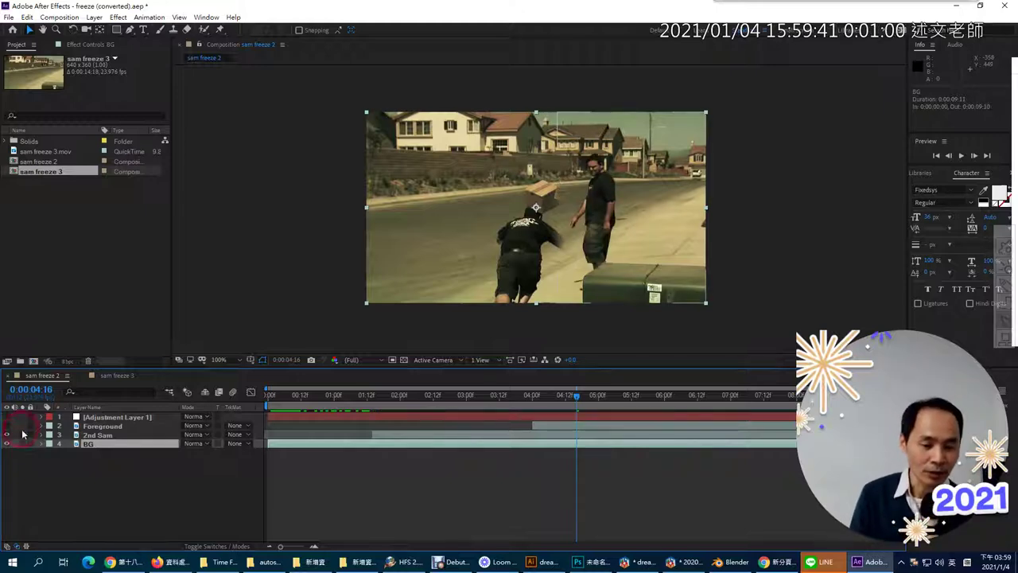
{"action": "mouse_move", "coordinate": [577, 396]}
{"action": "left_mouse_down"}
{"action": "mouse_move", "coordinate": [511, 397]}
{"action": "mouse_move", "coordinate": [579, 406]}
{"action": "left_mouse_up"}
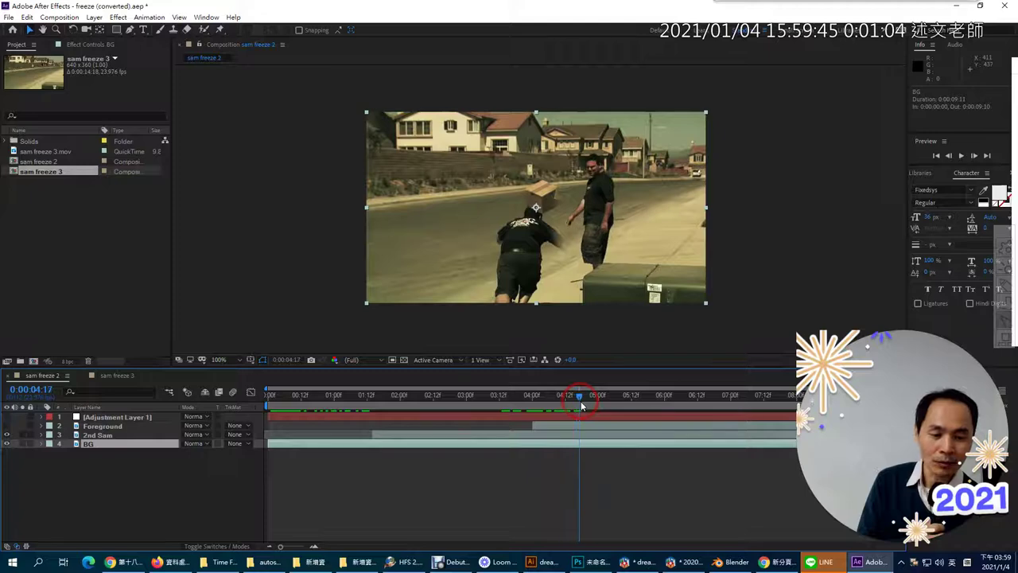
{"action": "left_click", "coordinate": [94, 435]}
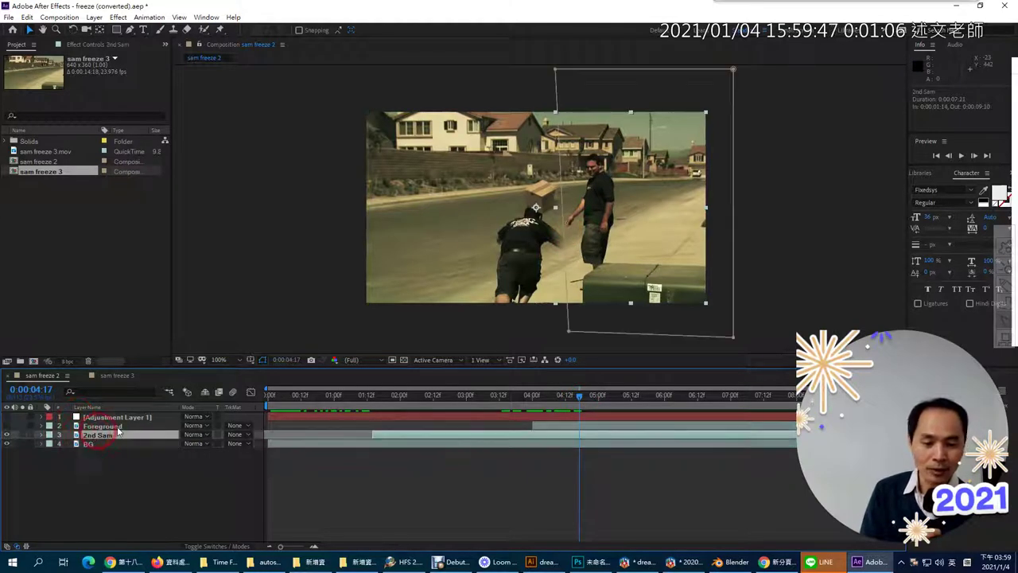
{"action": "left_click", "coordinate": [611, 260]}
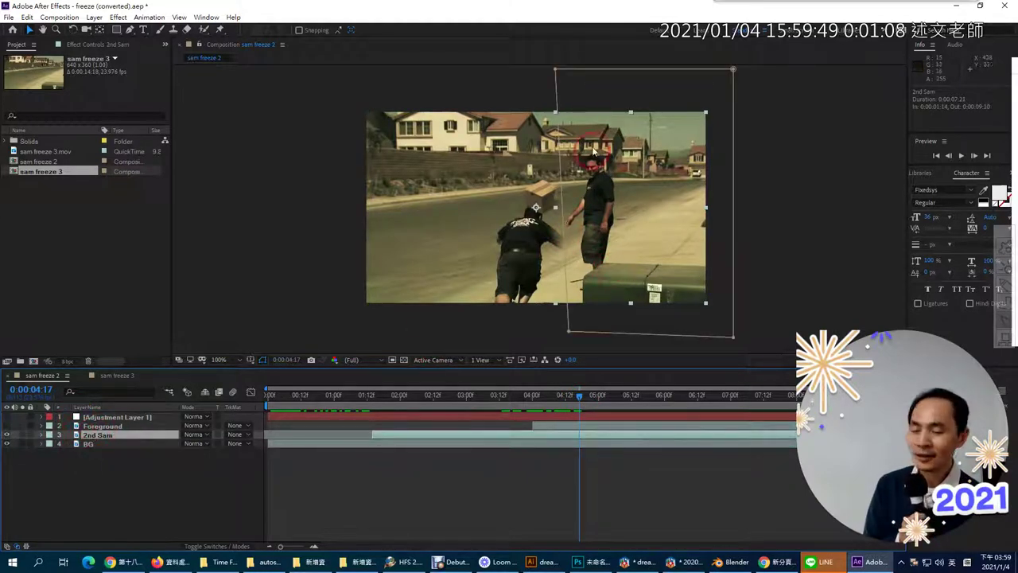
{"action": "left_click", "coordinate": [391, 307]}
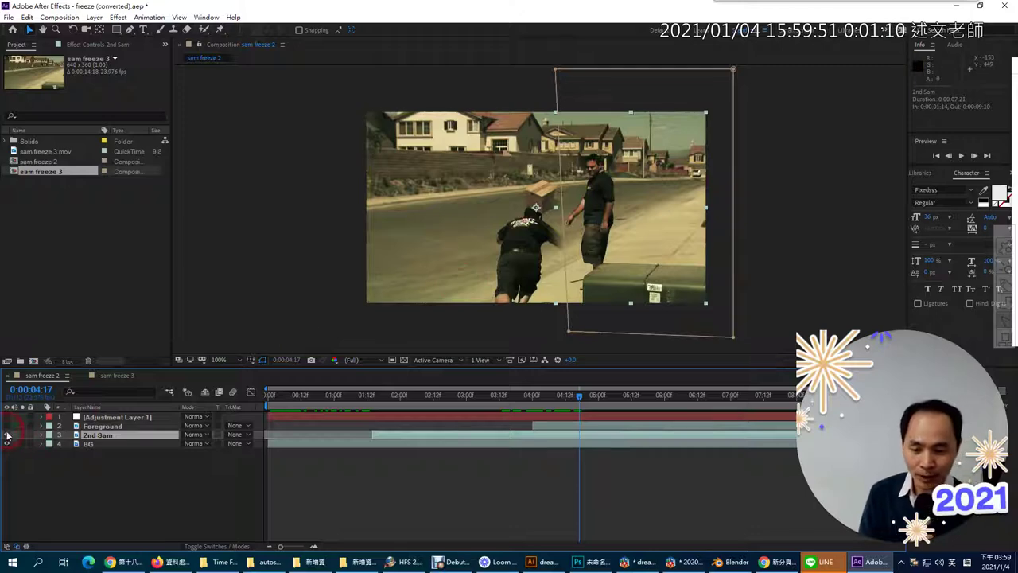
Show the Foreground layer, then hide 2nd Sam and BG to examine the cut-out of the man and boxes alone
{"action": "left_click", "coordinate": [99, 427]}
{"action": "left_click", "coordinate": [27, 442]}
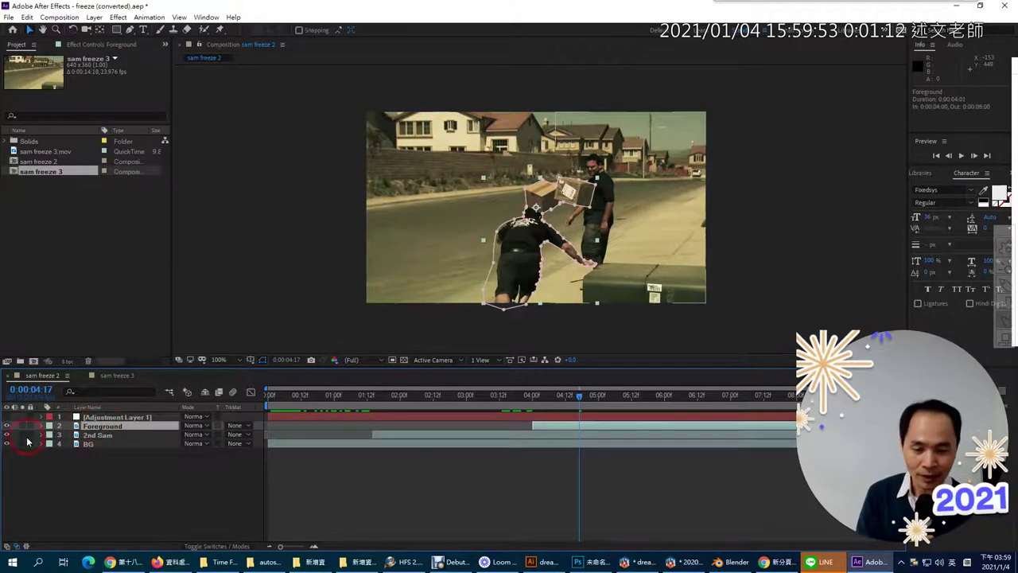
{"action": "left_click", "coordinate": [7, 443]}
{"action": "left_click", "coordinate": [414, 452]}
{"action": "left_click", "coordinate": [541, 266]}
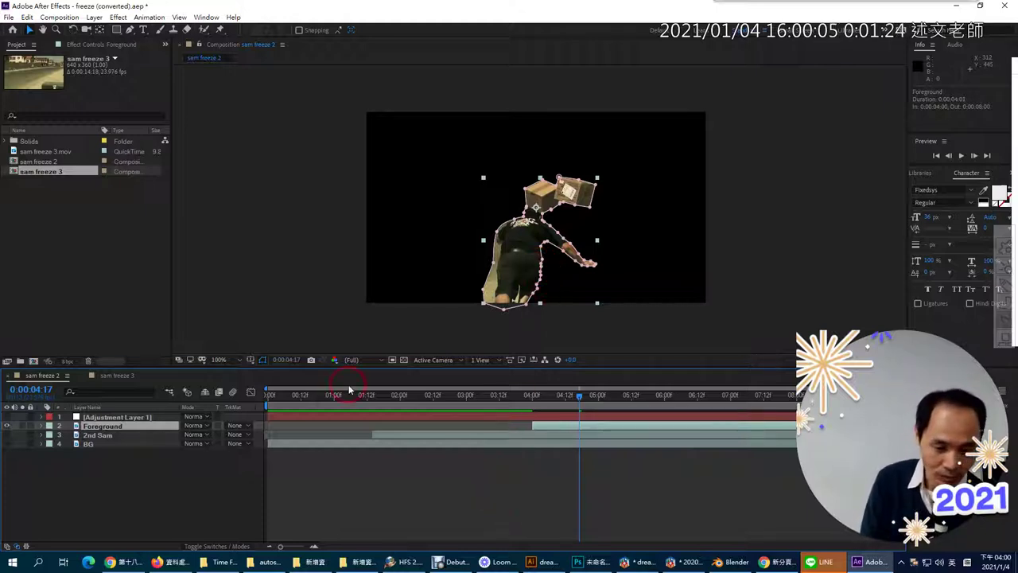
In the sam freeze 3 composition, duplicate the time-remapped bottom layer and move the copy to the top of the layer stack
{"action": "left_click", "coordinate": [119, 375]}
{"action": "left_click", "coordinate": [108, 489]}
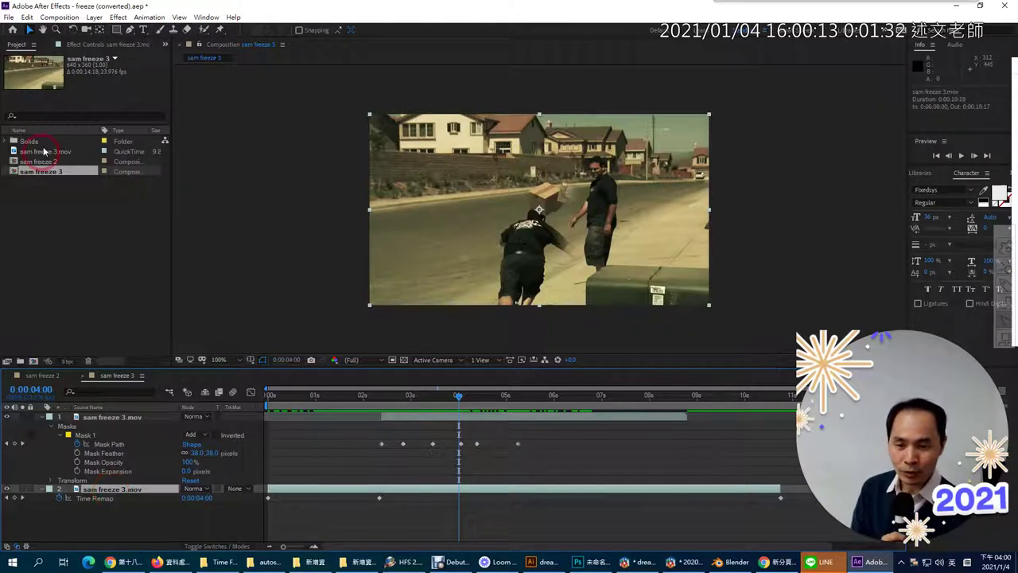
{"action": "left_click", "coordinate": [26, 17]}
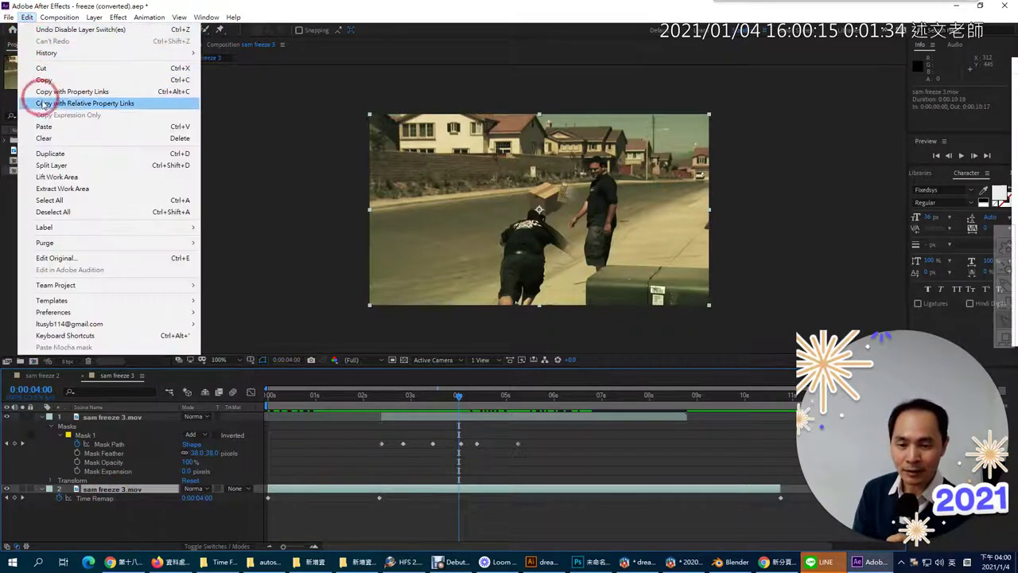
{"action": "left_click", "coordinate": [77, 155]}
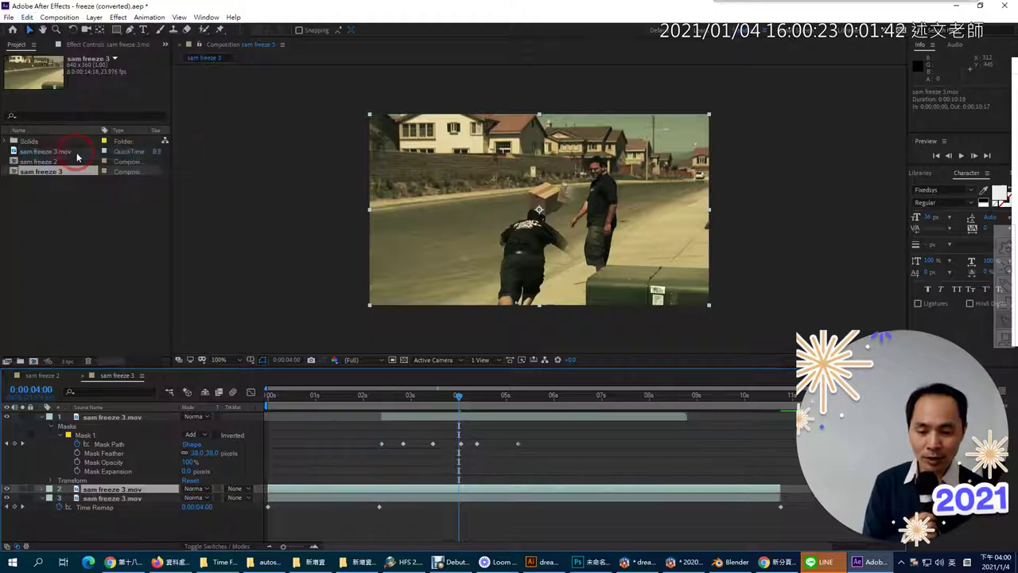
{"action": "left_click_drag", "start_coordinate": [125, 491], "coordinate": [129, 419]}
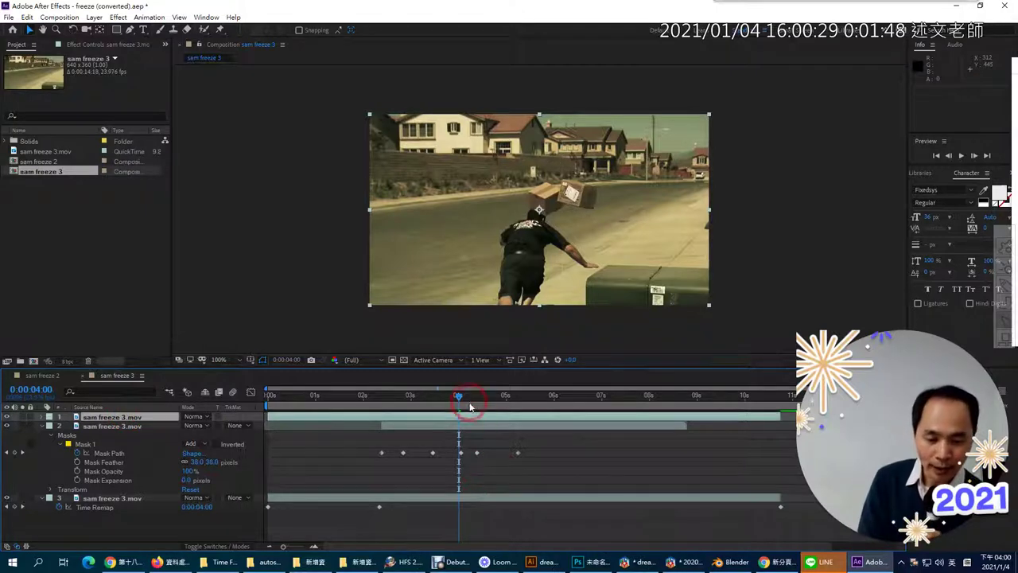
Trim the start of the duplicated top layer to the freeze keyframe at 0:00:02:08
{"action": "left_click_drag", "start_coordinate": [457, 396], "coordinate": [379, 407]}
{"action": "left_click", "coordinate": [540, 322]}
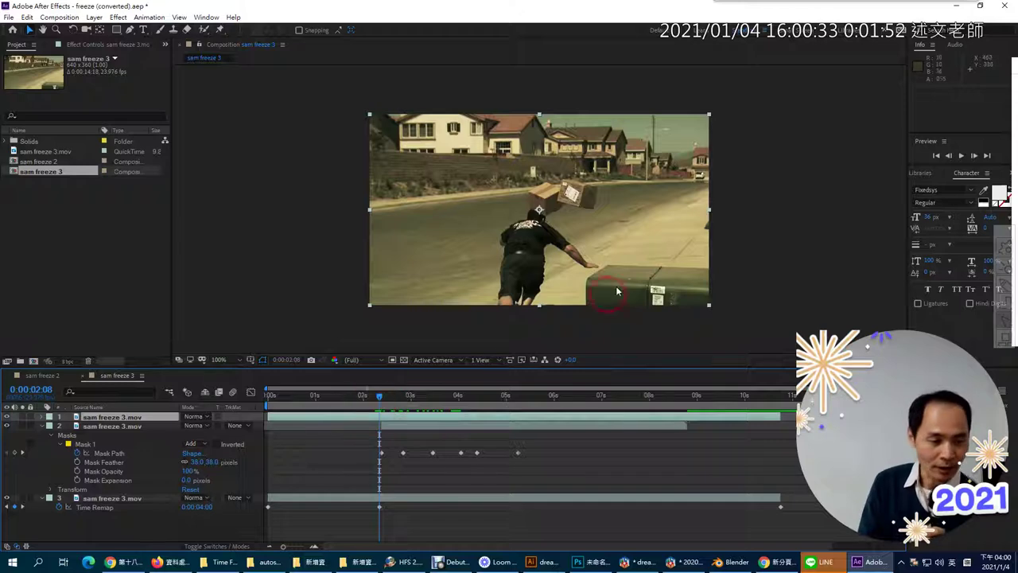
{"action": "left_click", "coordinate": [618, 408]}
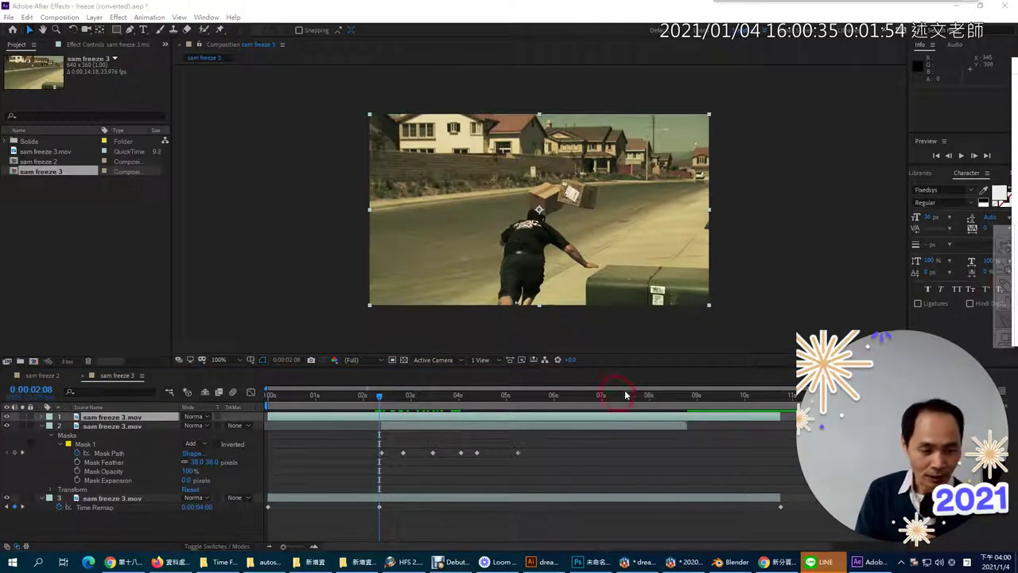
{"action": "left_click", "coordinate": [718, 366]}
{"action": "left_click", "coordinate": [380, 499]}
{"action": "left_click", "coordinate": [380, 506]}
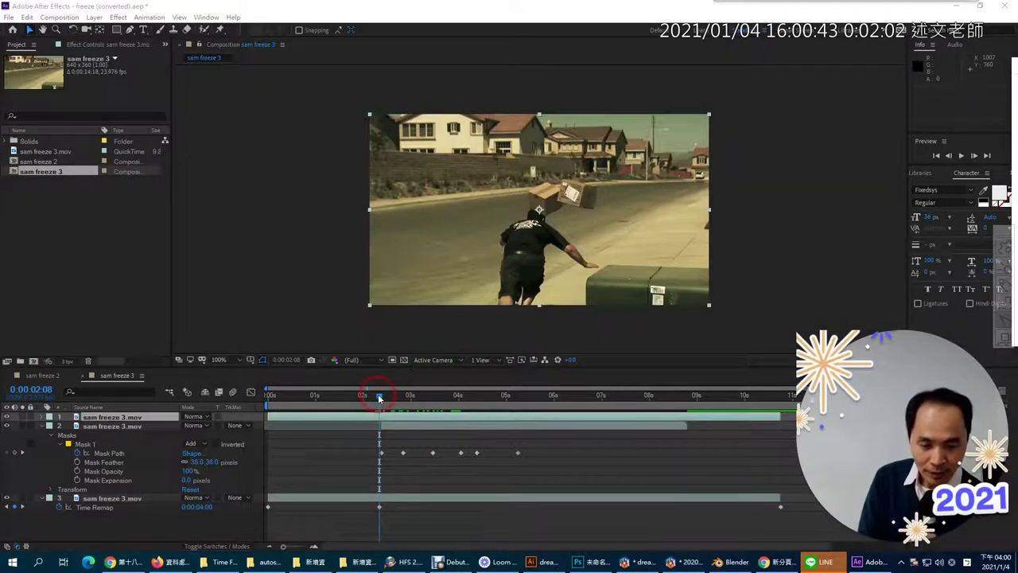
{"action": "left_click_drag", "start_coordinate": [374, 419], "coordinate": [303, 419]}
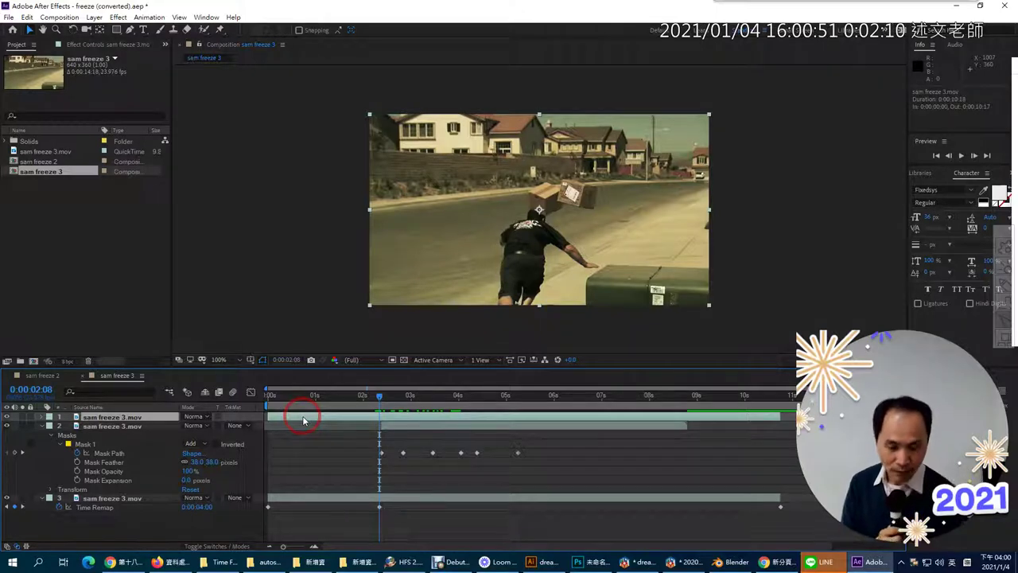
{"action": "key", "text": "alt+bracketleft"}
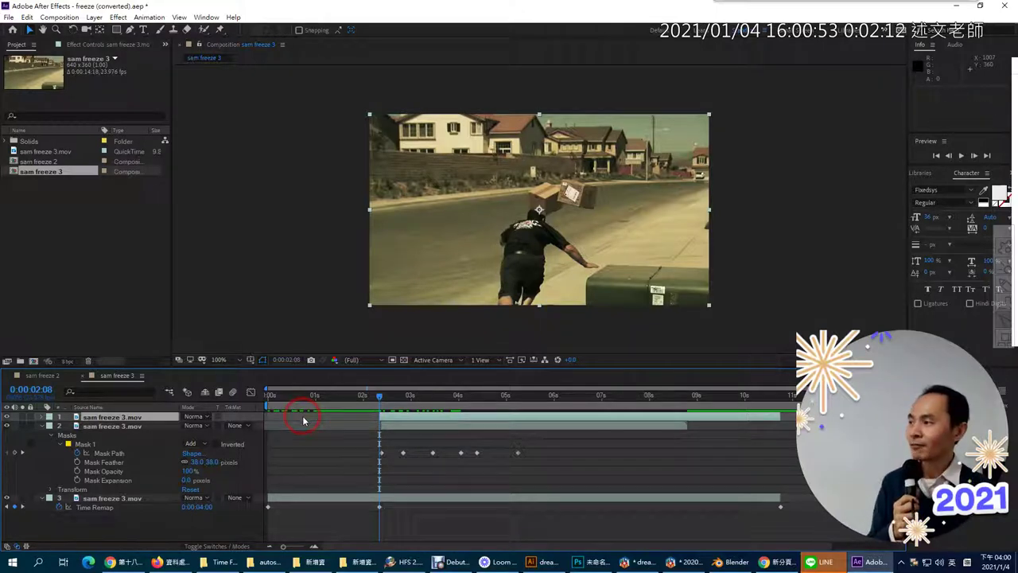
Trim the end of the duplicated top layer to 0:00:05:23
{"action": "left_click_drag", "start_coordinate": [378, 400], "coordinate": [488, 415]}
{"action": "left_click_drag", "start_coordinate": [401, 418], "coordinate": [551, 434]}
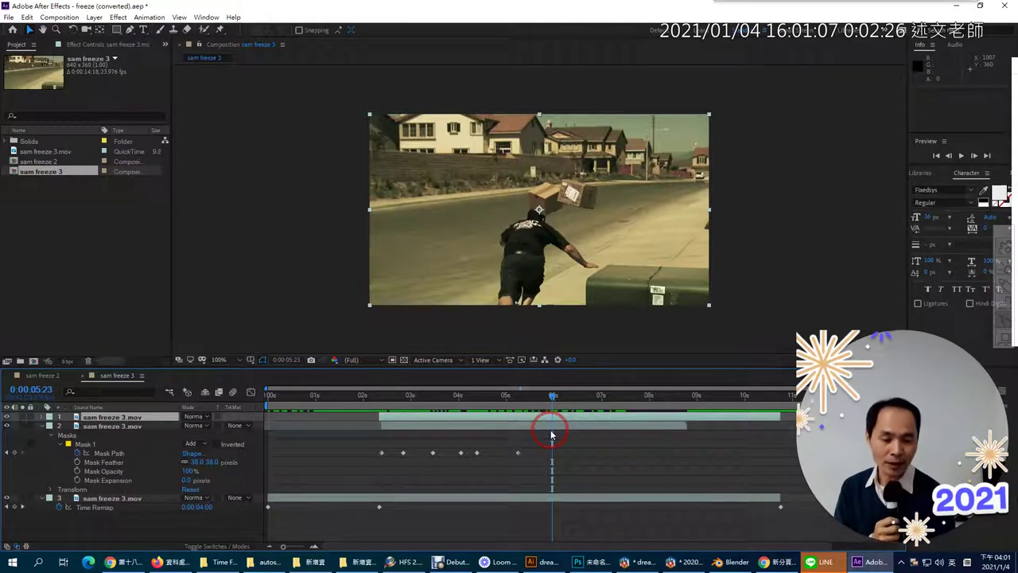
{"action": "key", "text": "alt+bracketright"}
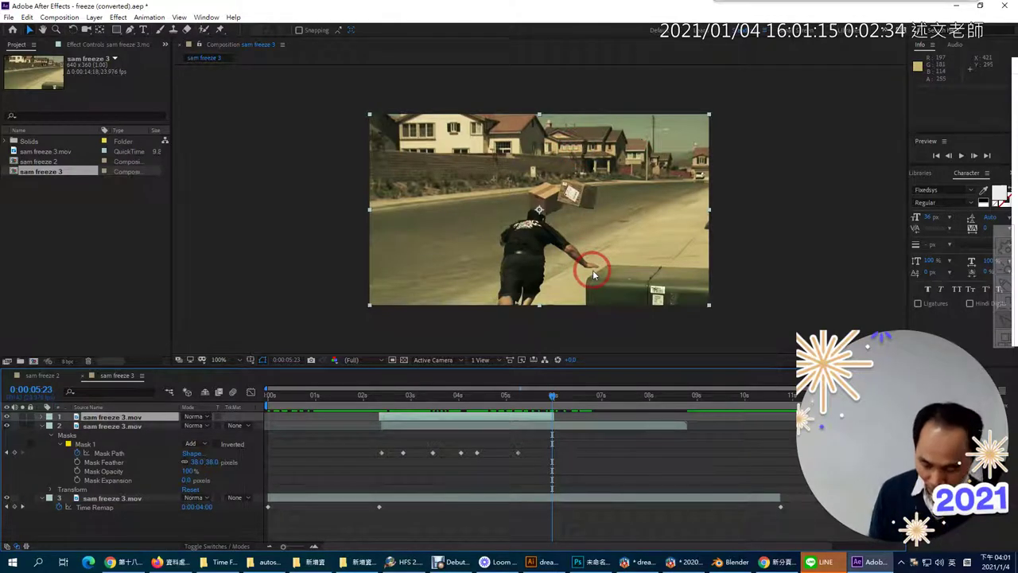
With the Pen tool, start a mask on the top layer at the frozen man's right leg and trace up the shorts' outer edge
{"action": "key", "text": "period"}
{"action": "key", "text": "period"}
{"action": "key", "text": "space"}
{"action": "left_click_drag", "start_coordinate": [591, 307], "coordinate": [488, 154]}
{"action": "left_click_drag", "start_coordinate": [509, 318], "coordinate": [520, 246]}
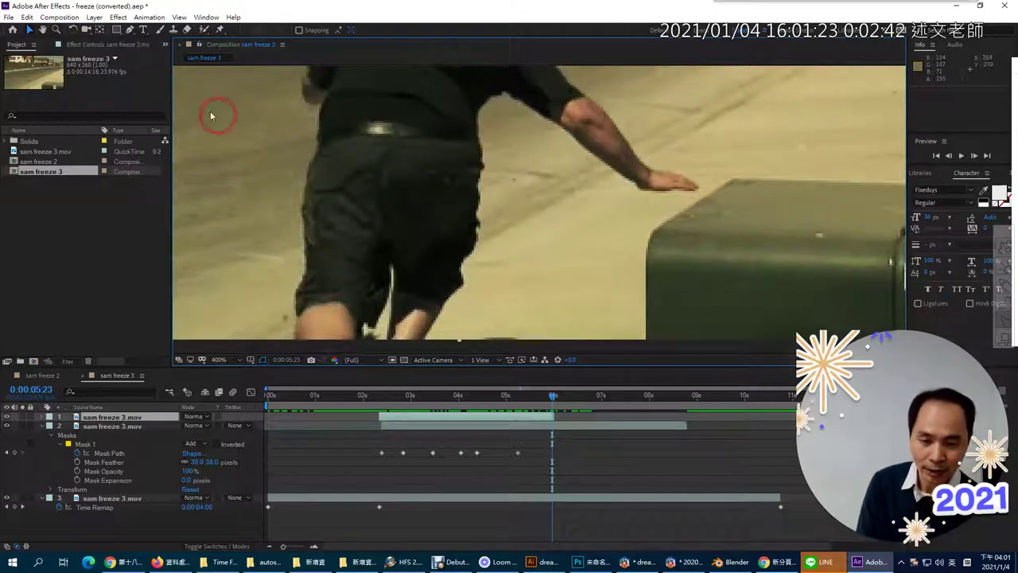
{"action": "left_click", "coordinate": [130, 30]}
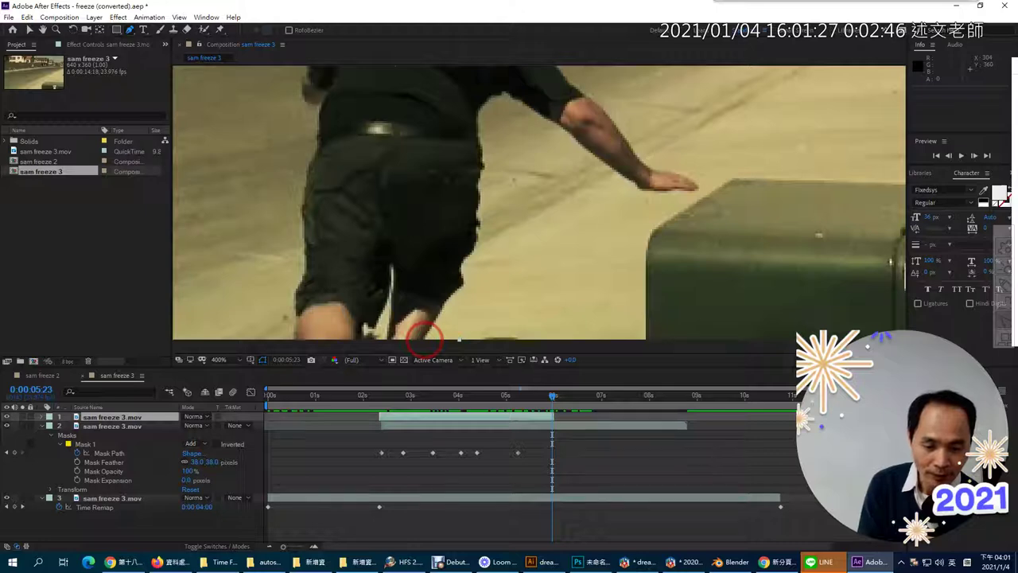
{"action": "left_click", "coordinate": [424, 340]}
{"action": "left_click", "coordinate": [443, 305]}
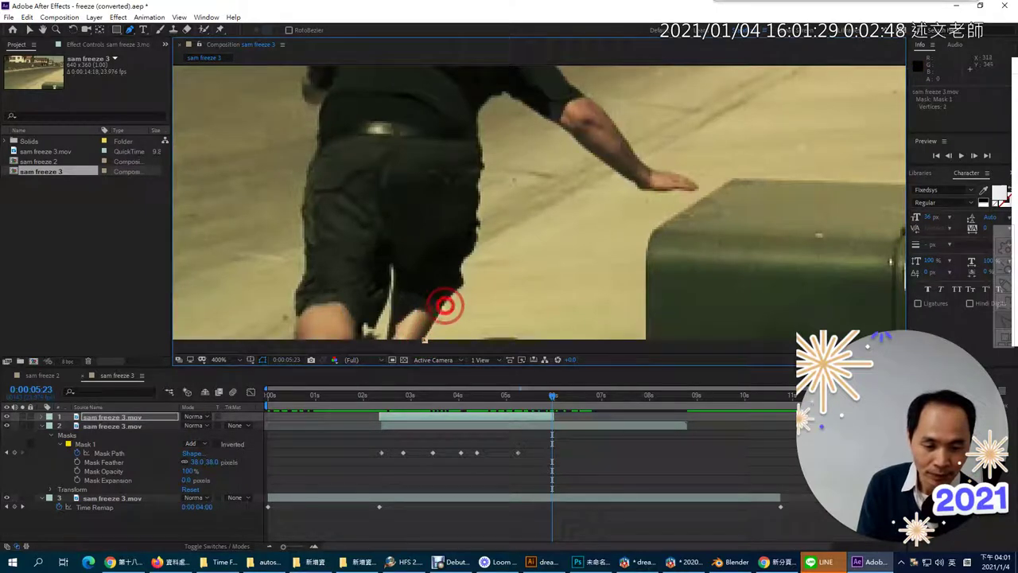
{"action": "left_click", "coordinate": [457, 286]}
{"action": "left_click", "coordinate": [466, 275]}
{"action": "left_click", "coordinate": [469, 256]}
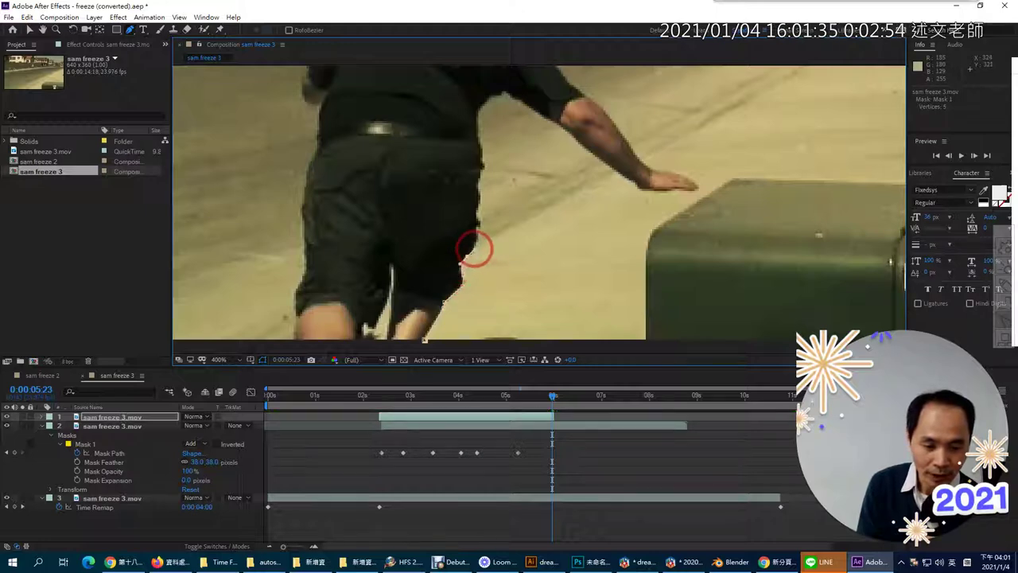
Continue the mask path up the man's right hip and torso and curve it around the armpit
{"action": "left_click", "coordinate": [476, 232]}
{"action": "left_click", "coordinate": [477, 217]}
{"action": "left_click", "coordinate": [481, 166]}
{"action": "left_click", "coordinate": [479, 167]}
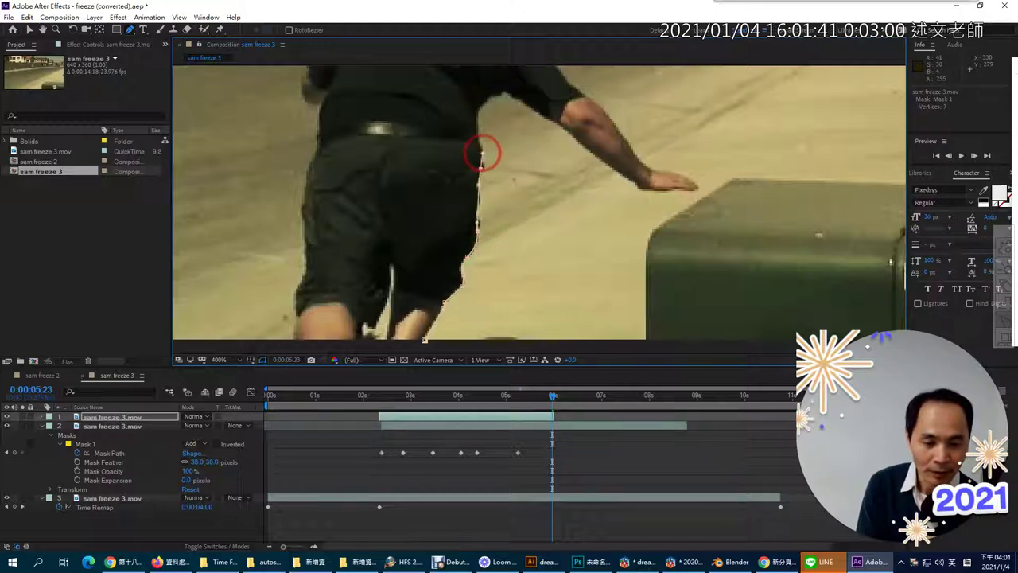
{"action": "left_click", "coordinate": [478, 116]}
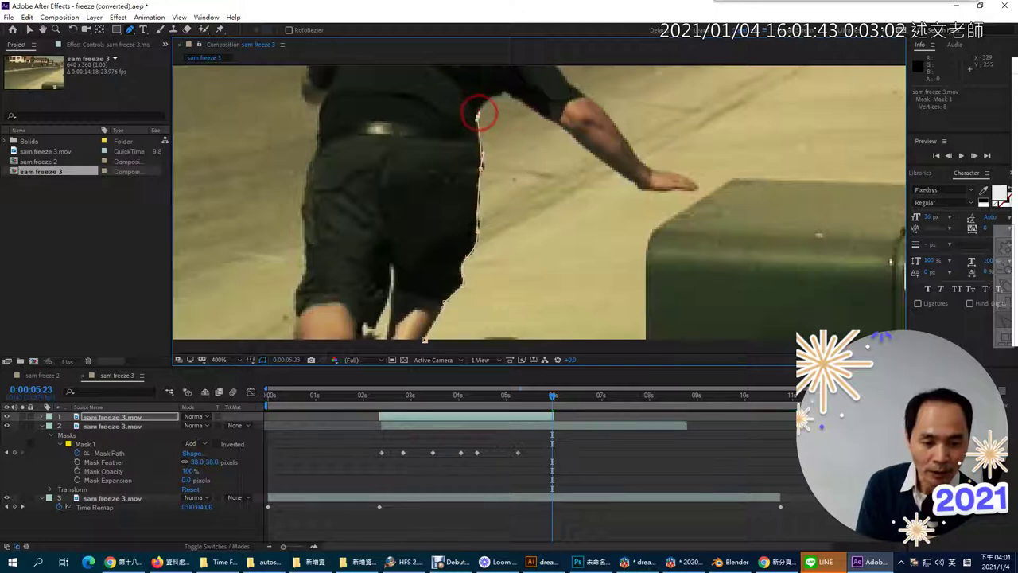
{"action": "left_click", "coordinate": [492, 98]}
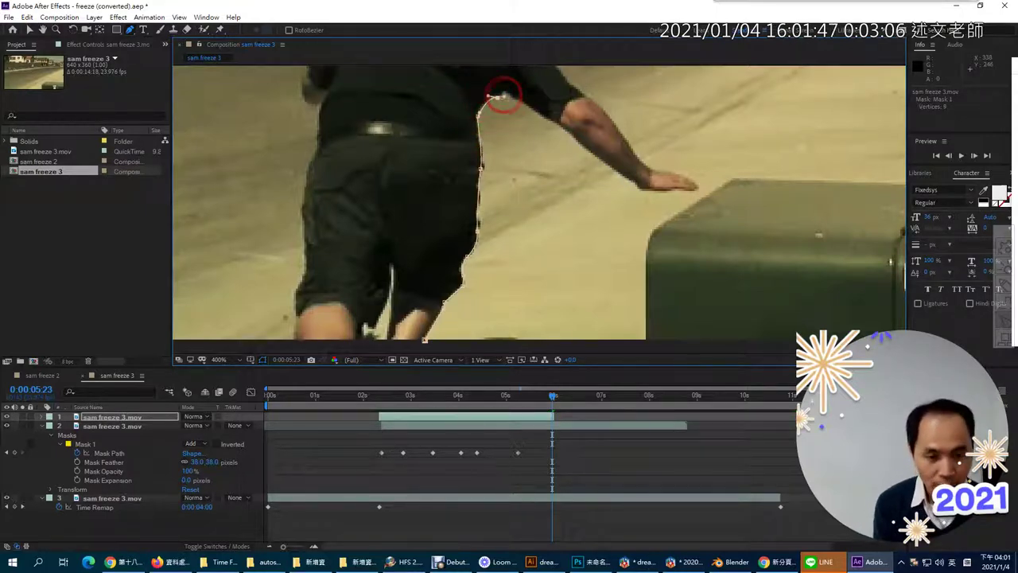
{"action": "left_click", "coordinate": [501, 94]}
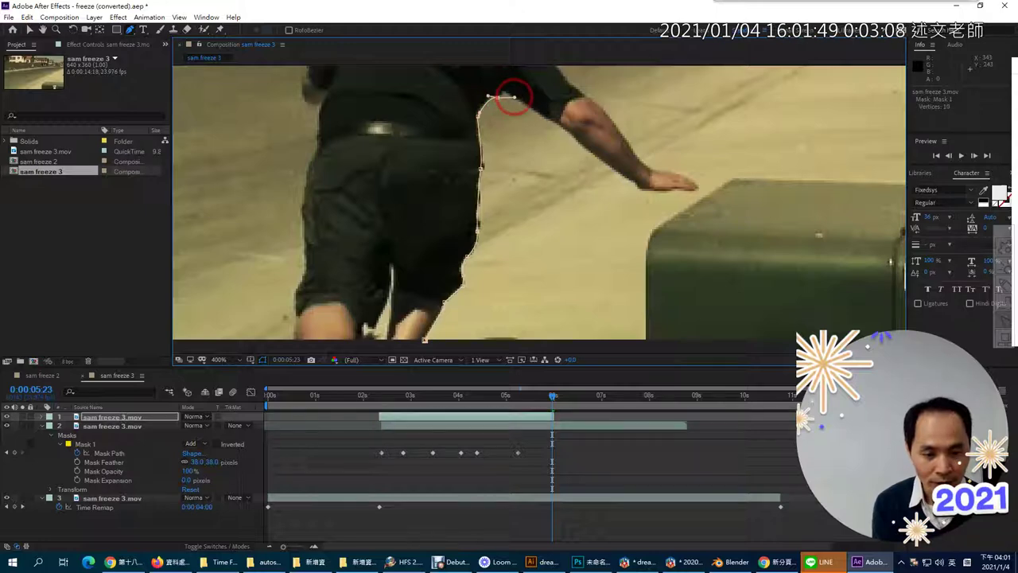
{"action": "left_click", "coordinate": [502, 93]}
{"action": "left_click_drag", "start_coordinate": [502, 93], "coordinate": [507, 96]}
Trace the mask along the underside of the outstretched arm, past the elbow and wrist, to the fingertips
{"action": "left_click", "coordinate": [565, 128]}
{"action": "left_click_drag", "start_coordinate": [565, 129], "coordinate": [570, 132]}
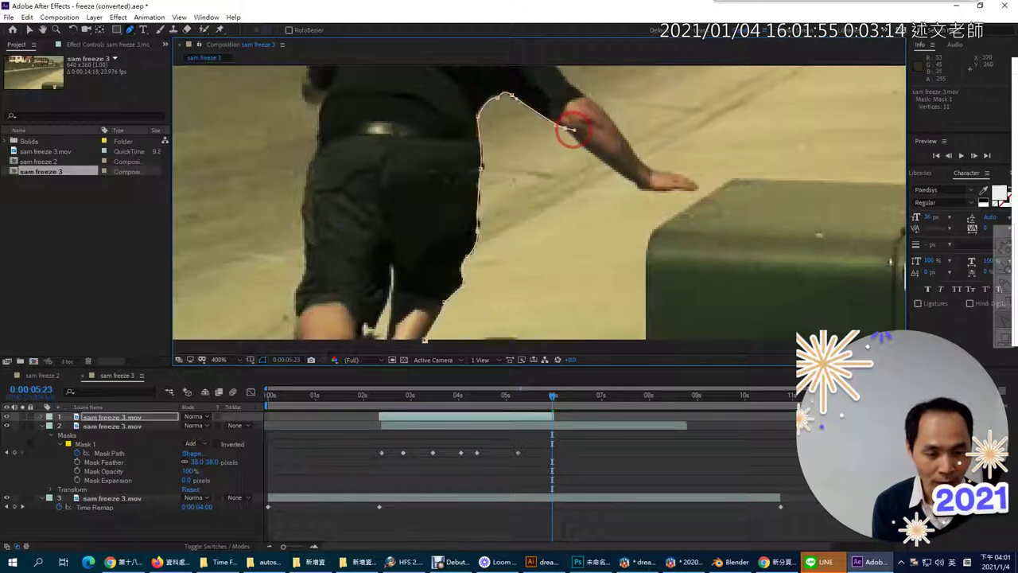
{"action": "left_click", "coordinate": [572, 138]}
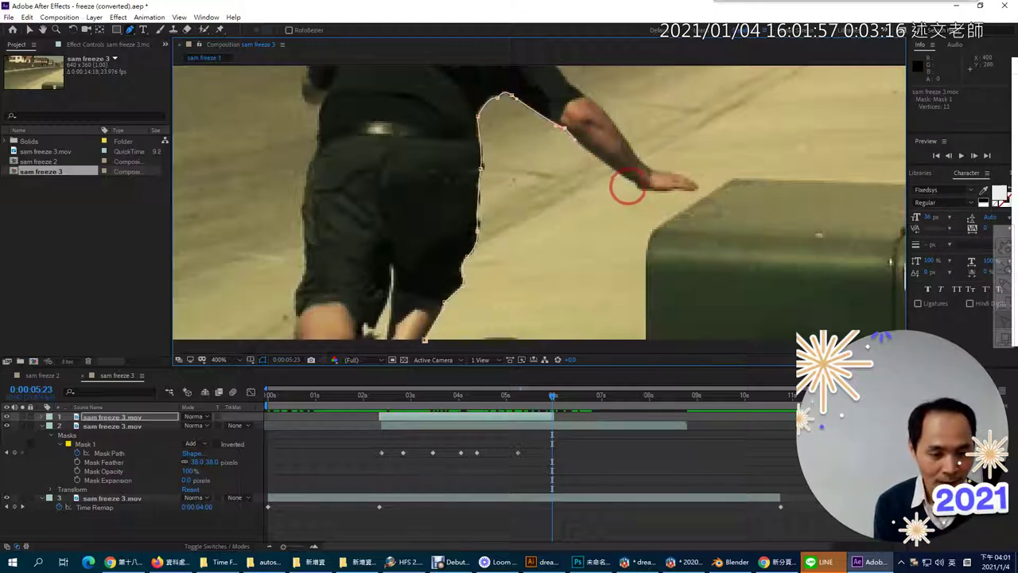
{"action": "left_click", "coordinate": [636, 187]}
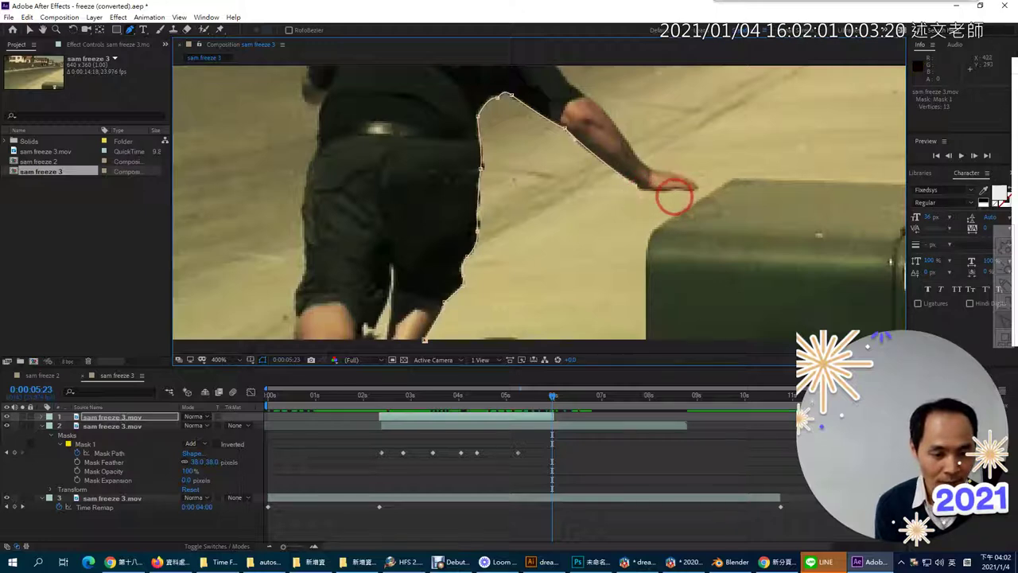
{"action": "left_click", "coordinate": [646, 196]}
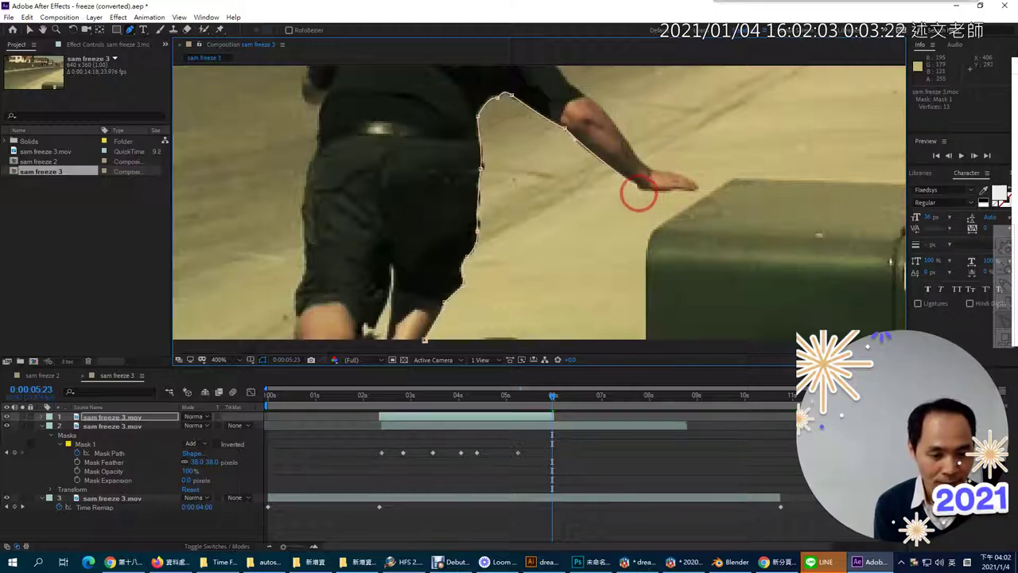
{"action": "left_click", "coordinate": [697, 187]}
Carry the mask path around the fingers and back over the hand and forearm to the elbow
{"action": "left_click", "coordinate": [690, 180]}
{"action": "left_click", "coordinate": [682, 170]}
{"action": "left_click", "coordinate": [675, 171]}
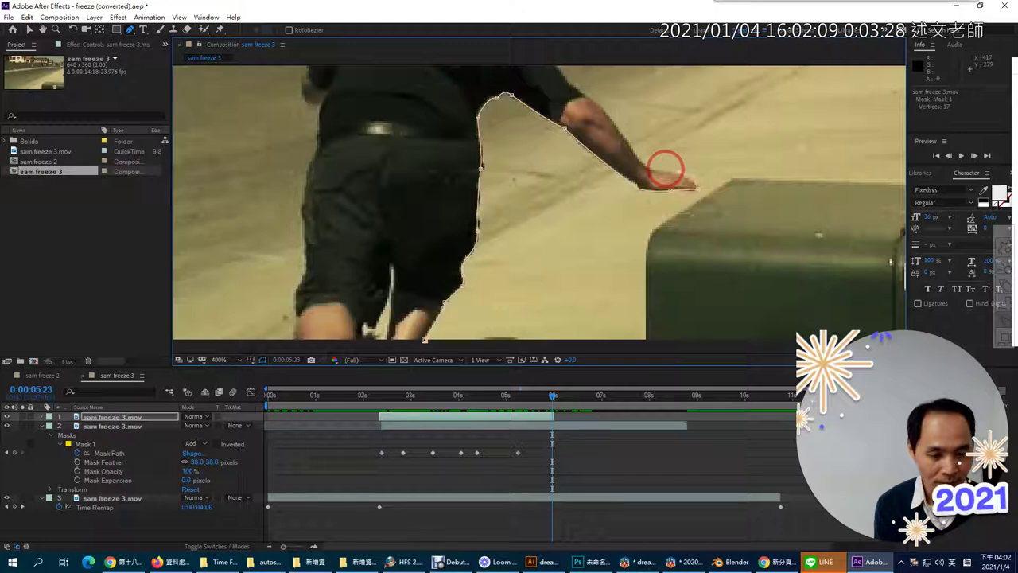
{"action": "left_click", "coordinate": [654, 164]}
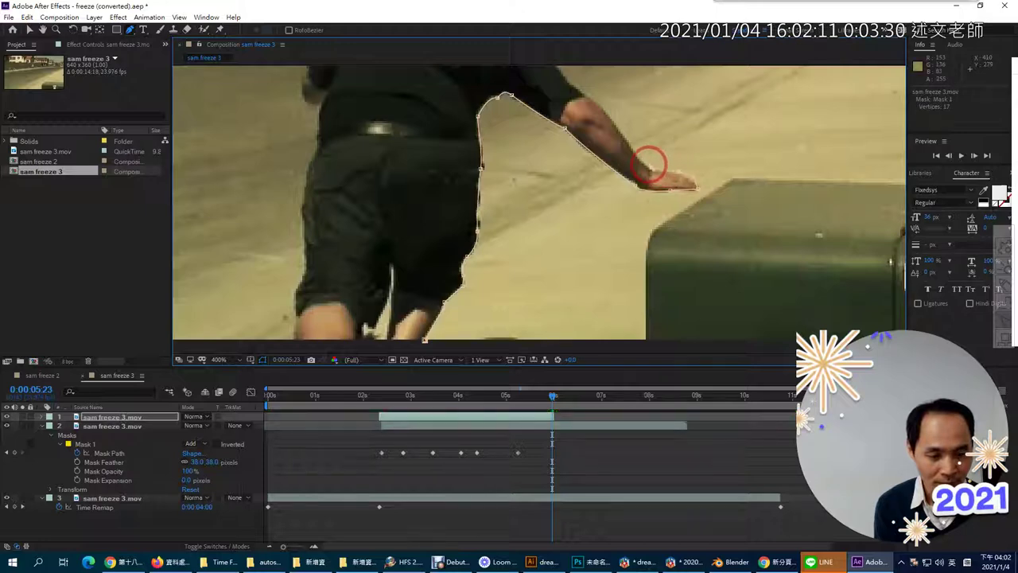
{"action": "left_click_drag", "start_coordinate": [621, 114], "coordinate": [628, 191]}
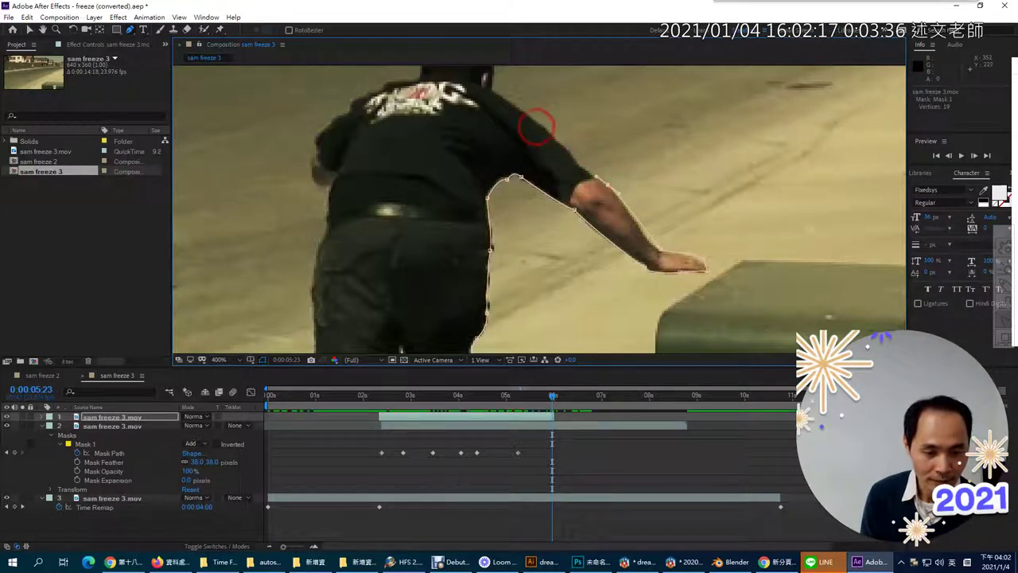
Extend the mask path over the upper arm and shoulder, then up the neck to the lower corner of the first box
{"action": "left_click", "coordinate": [533, 120]}
{"action": "left_click_drag", "start_coordinate": [533, 119], "coordinate": [524, 106]}
{"action": "left_click", "coordinate": [491, 92]}
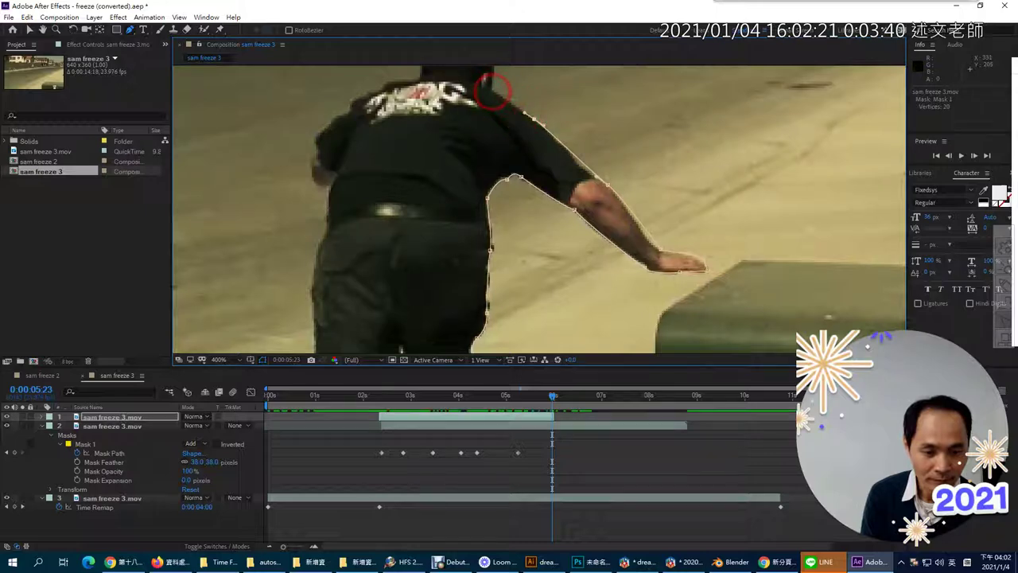
{"action": "left_click", "coordinate": [499, 96]}
{"action": "left_click_drag", "start_coordinate": [499, 96], "coordinate": [501, 237]}
{"action": "key", "text": "g"}
{"action": "left_click", "coordinate": [497, 217]}
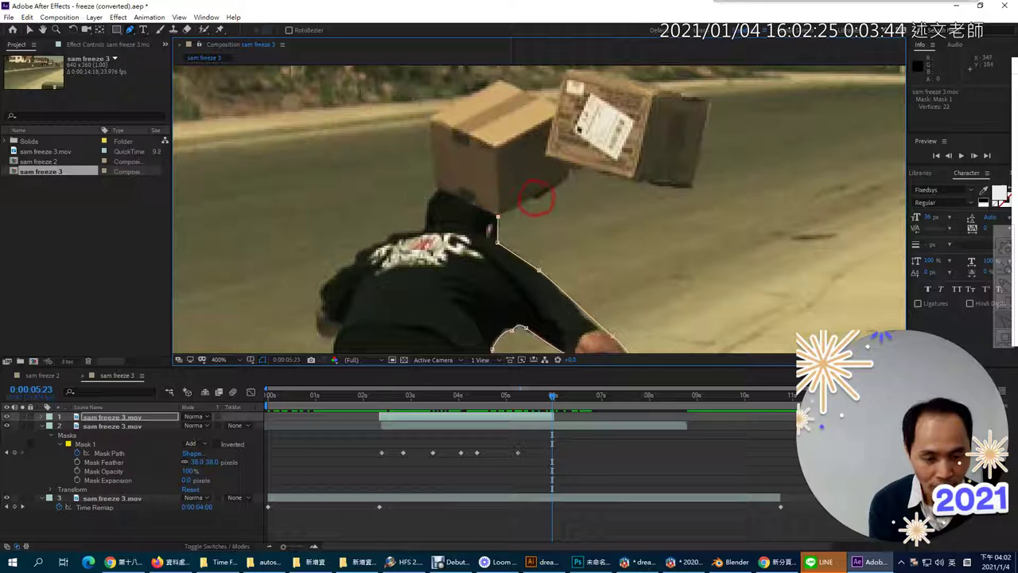
Trace the mask along the lower edges of both airborne boxes
{"action": "left_click", "coordinate": [530, 198]}
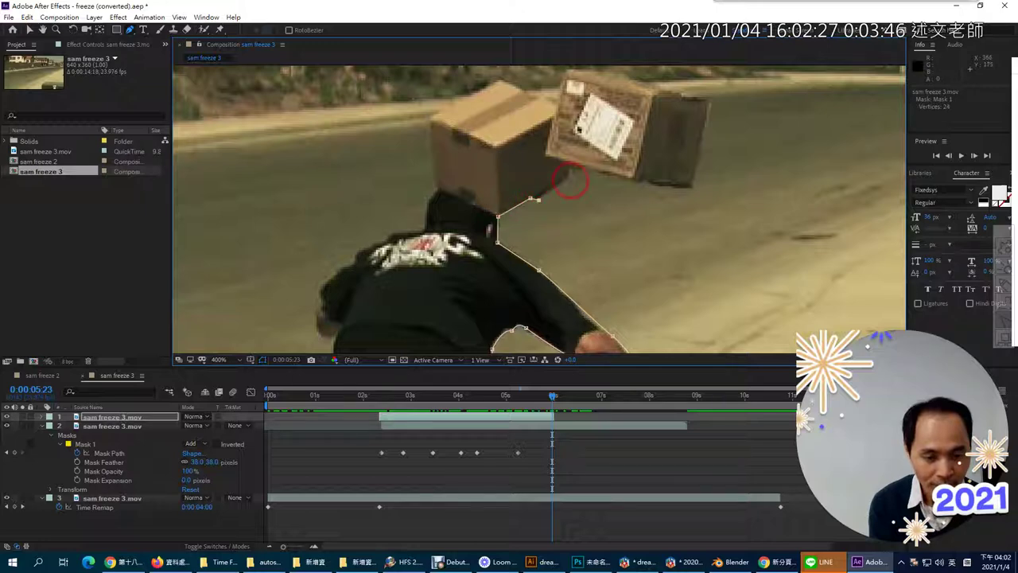
{"action": "left_click_drag", "start_coordinate": [571, 173], "coordinate": [578, 172]}
{"action": "left_click", "coordinate": [582, 171]}
{"action": "left_click", "coordinate": [583, 167]}
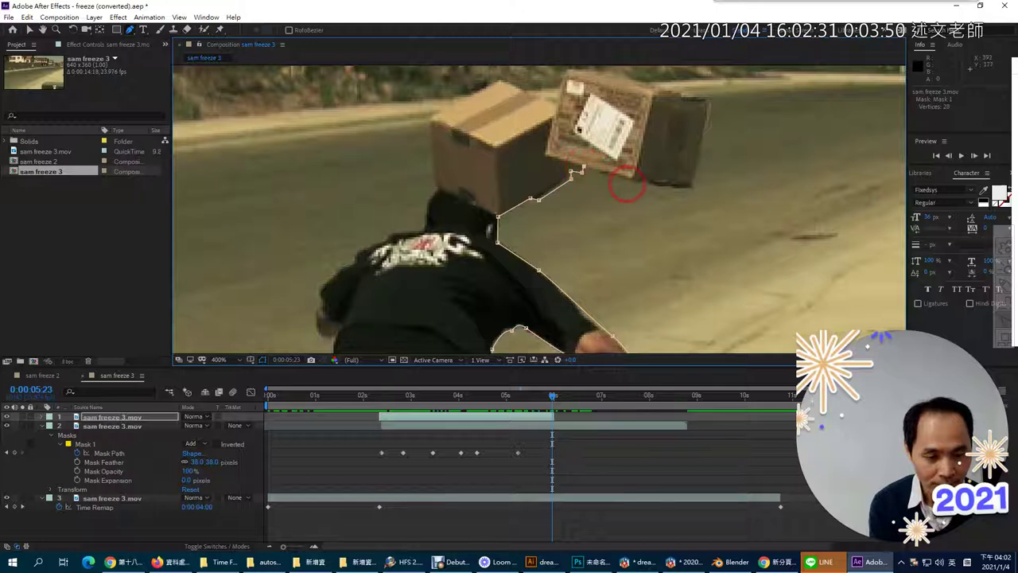
{"action": "left_click", "coordinate": [629, 182]}
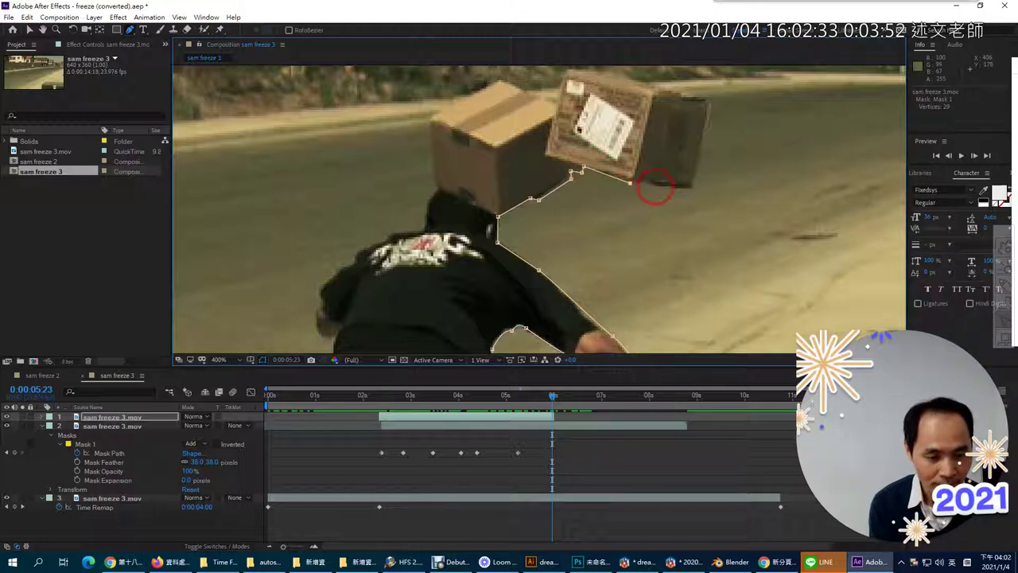
{"action": "left_click", "coordinate": [663, 188]}
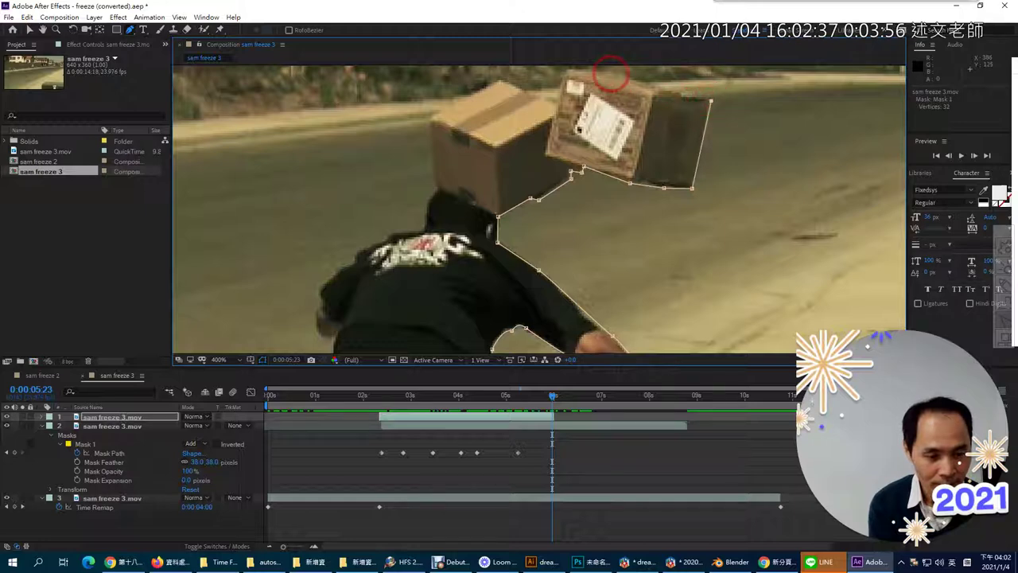
Trace the mask back over the top edges of both boxes to the far upper corner of the cardboard box
{"action": "left_click", "coordinate": [611, 70]}
{"action": "left_click", "coordinate": [566, 70]}
{"action": "left_click", "coordinate": [557, 101]}
{"action": "left_click", "coordinate": [498, 80]}
{"action": "left_click", "coordinate": [429, 115]}
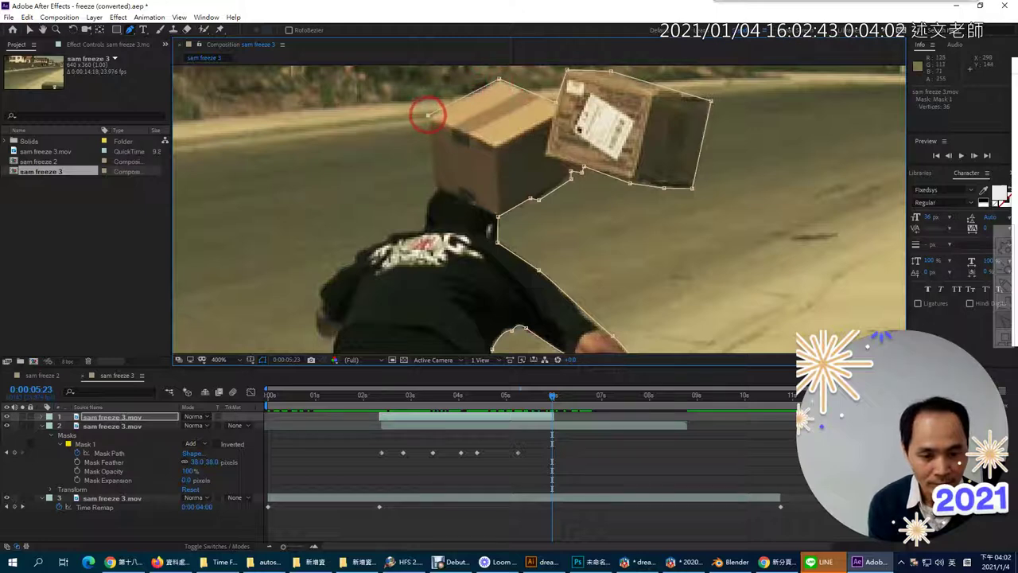
Run the mask loosely around the man's left side and below the frame, and close it at the starting point
{"action": "left_click", "coordinate": [335, 179]}
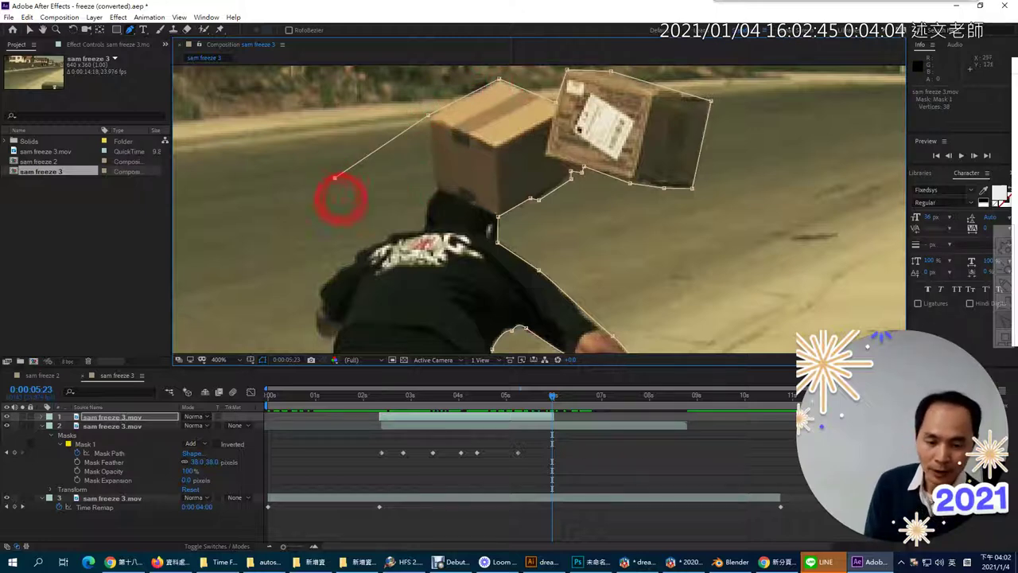
{"action": "left_click", "coordinate": [285, 276]}
{"action": "scroll", "coordinate": [322, 322], "scroll_direction": "down", "scroll_amount": 3}
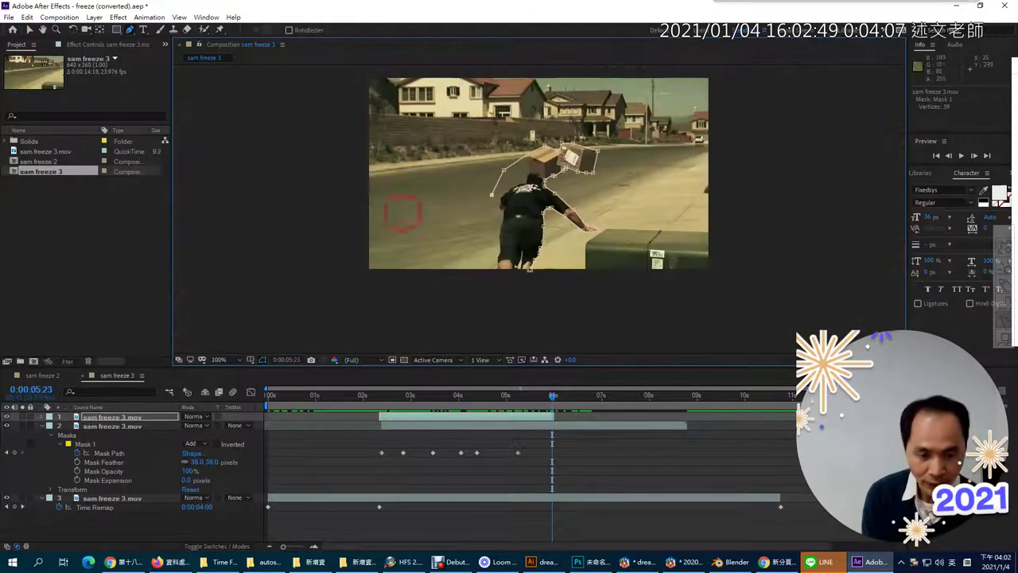
{"action": "left_click", "coordinate": [487, 275]}
{"action": "left_click", "coordinate": [531, 280]}
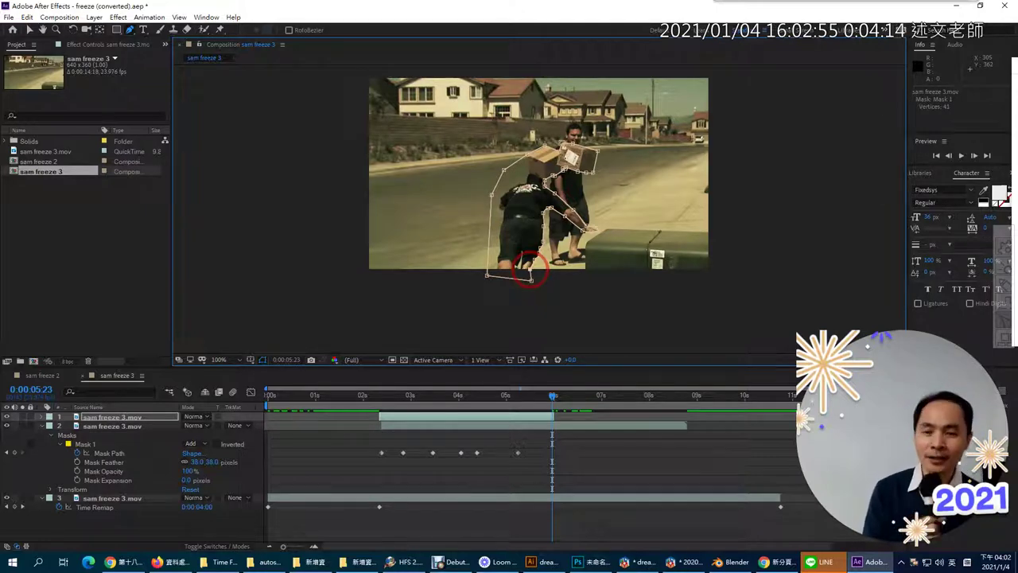
Hide the bottom background layer to examine the masked layers, then show it again and scrub the composite to 0:00:06:12
{"action": "left_click", "coordinate": [6, 498]}
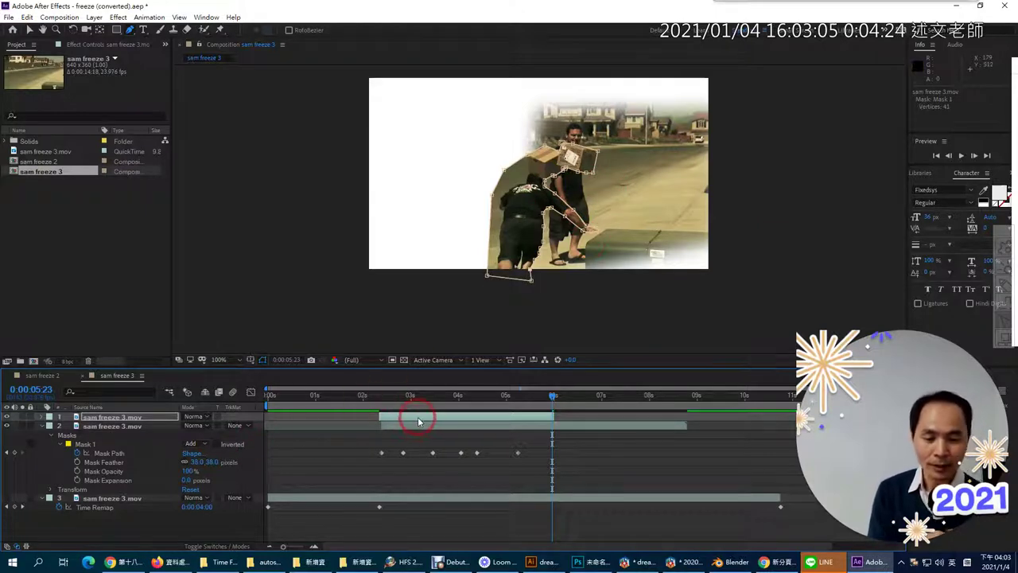
{"action": "left_click_drag", "start_coordinate": [346, 405], "coordinate": [554, 413]}
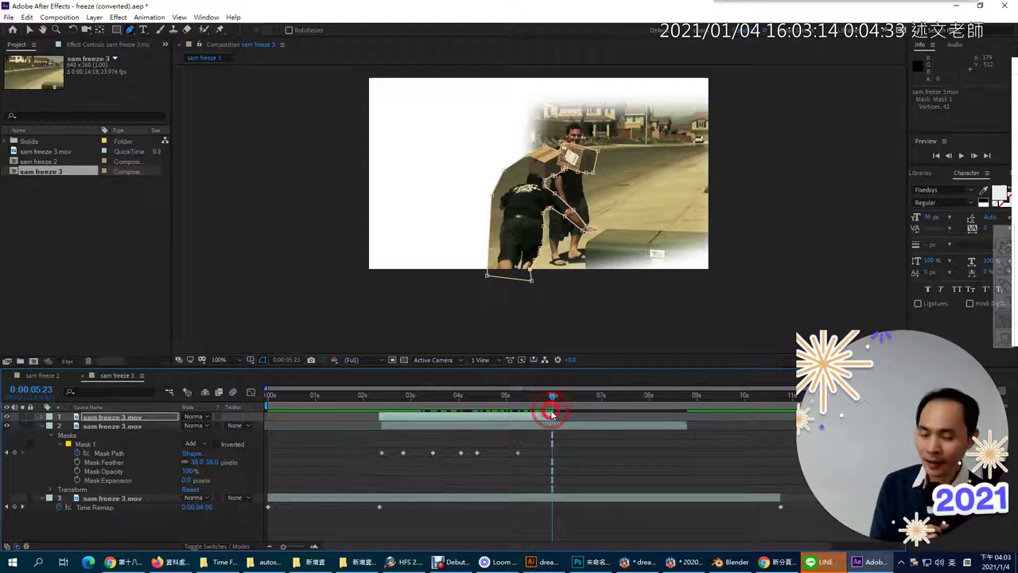
{"action": "left_click", "coordinate": [8, 499]}
{"action": "left_click_drag", "start_coordinate": [392, 396], "coordinate": [577, 394]}
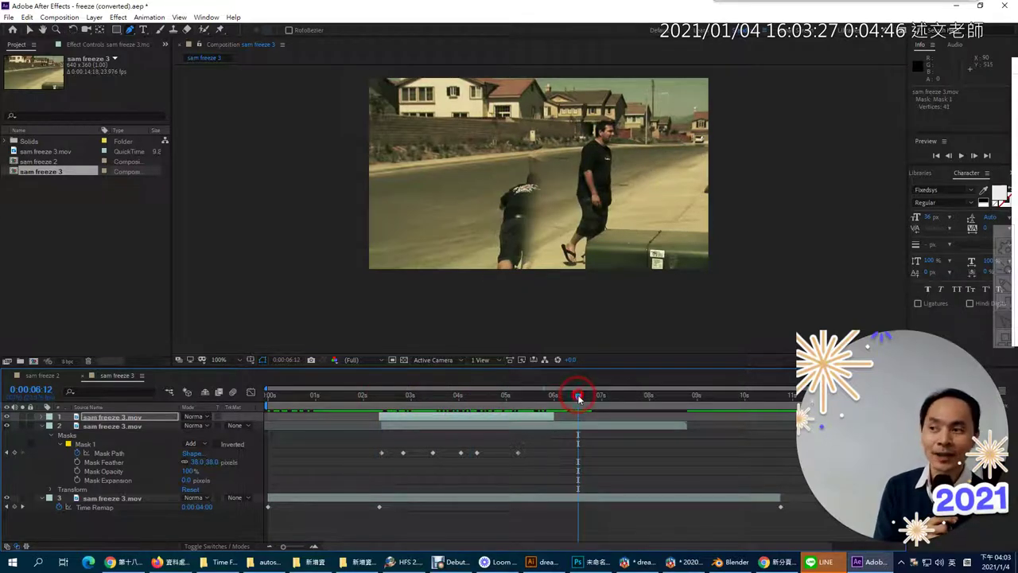